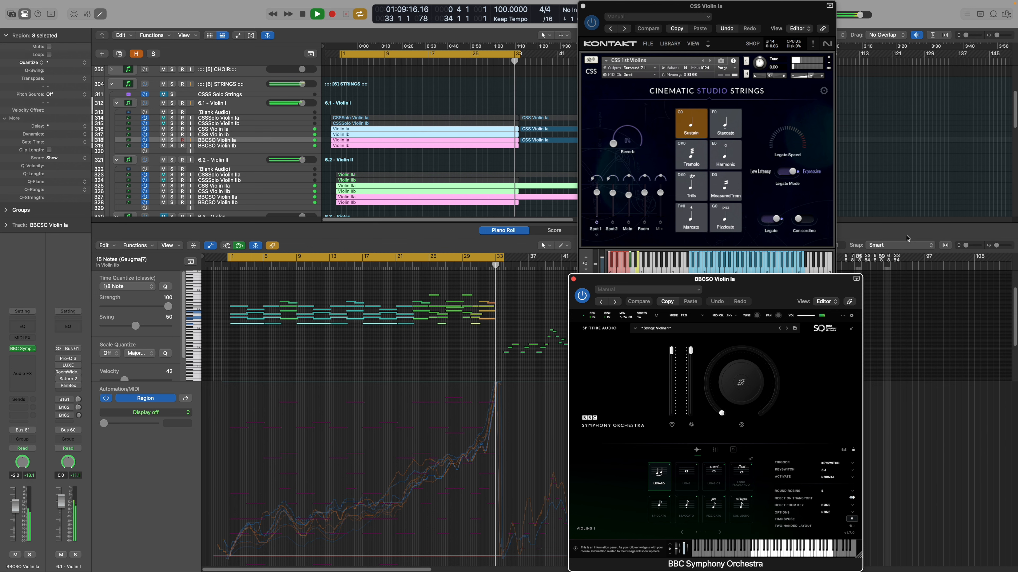
Stop playback and solo the CSS Violin Ia and Ib tracks in the 6.1 - Violin I stack
{"action": "key", "text": "space"}
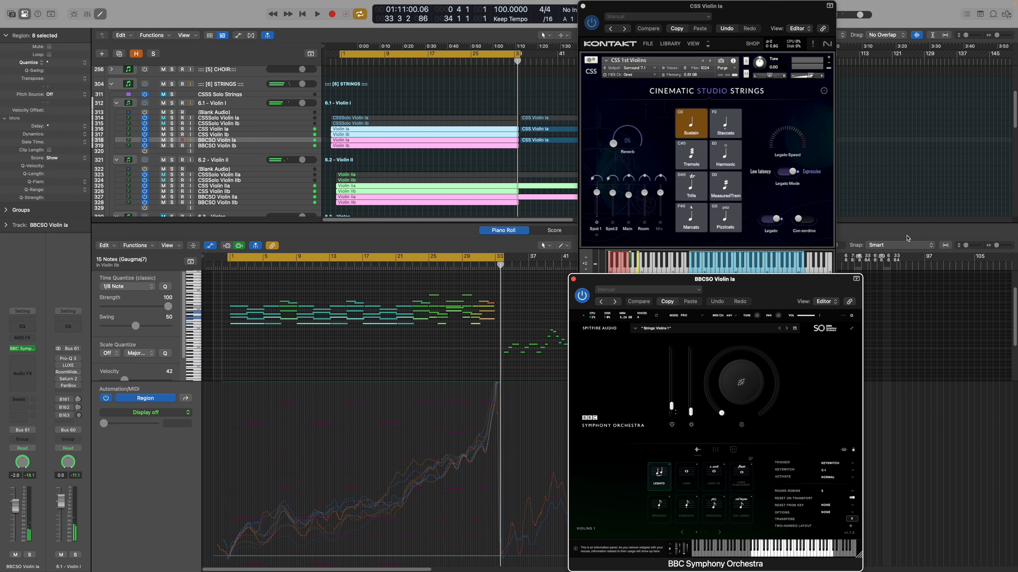
{"action": "key", "text": "x"}
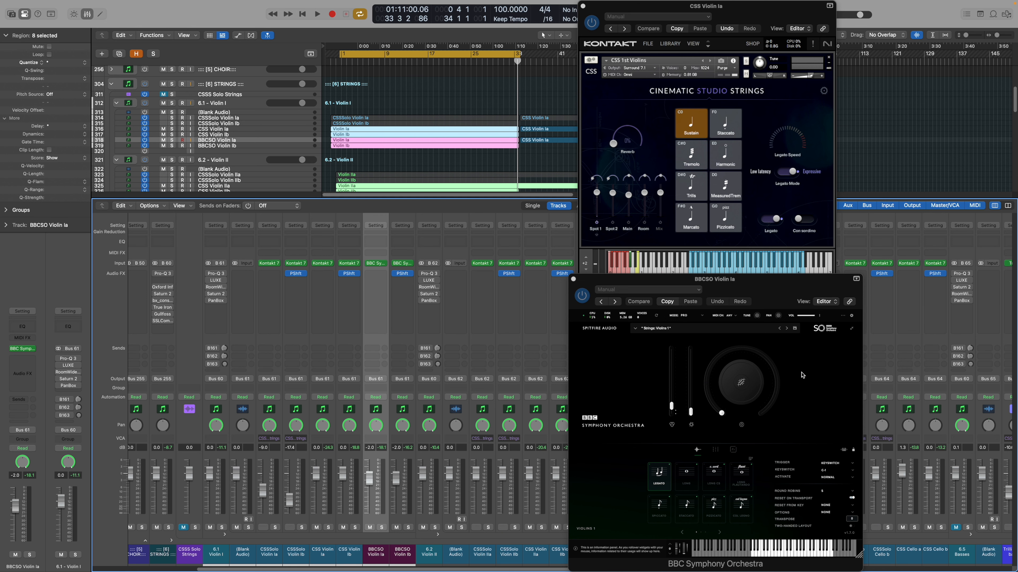
{"action": "key", "text": "x"}
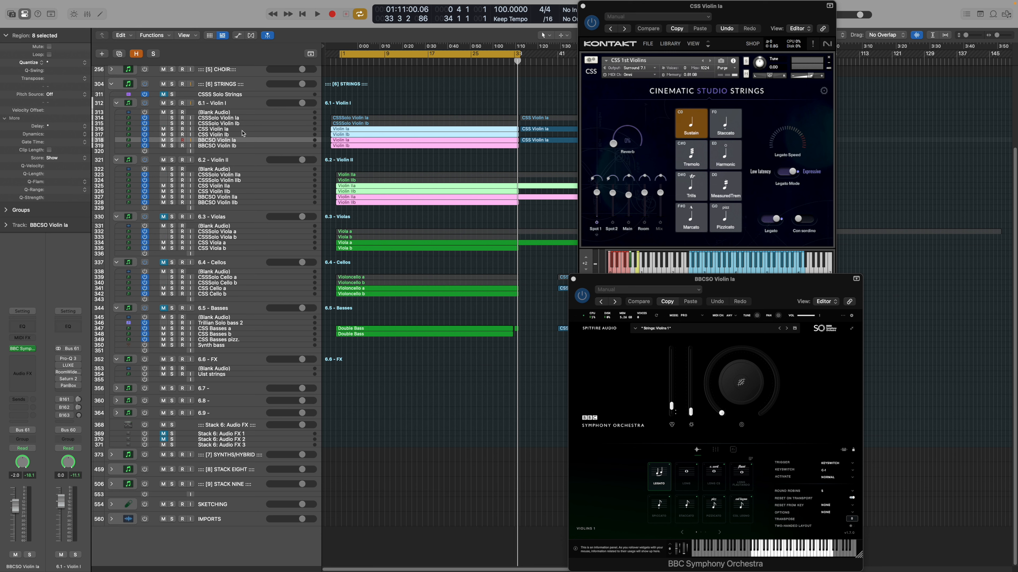
{"action": "left_click", "coordinate": [236, 129]}
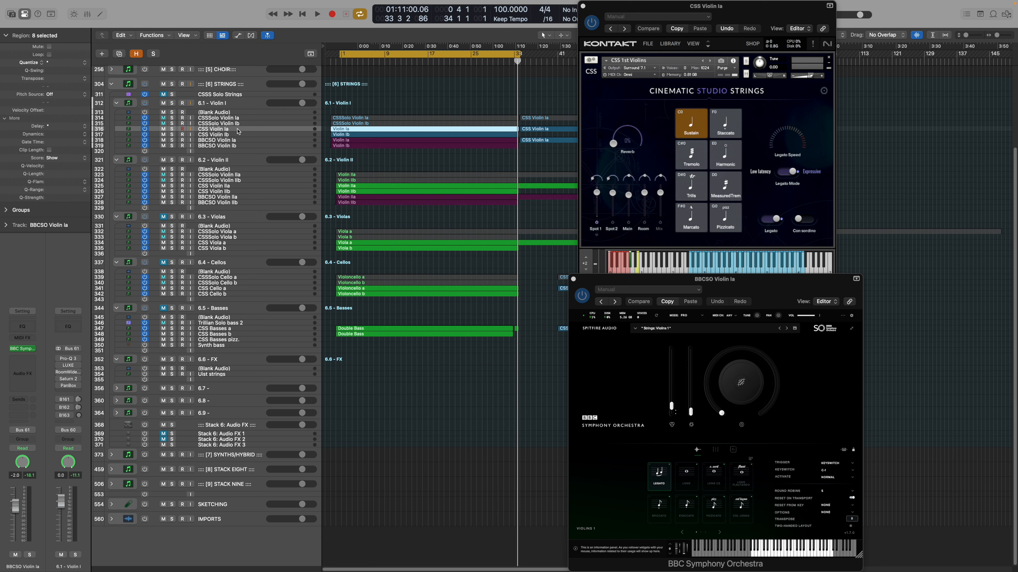
{"action": "left_click", "coordinate": [172, 130]}
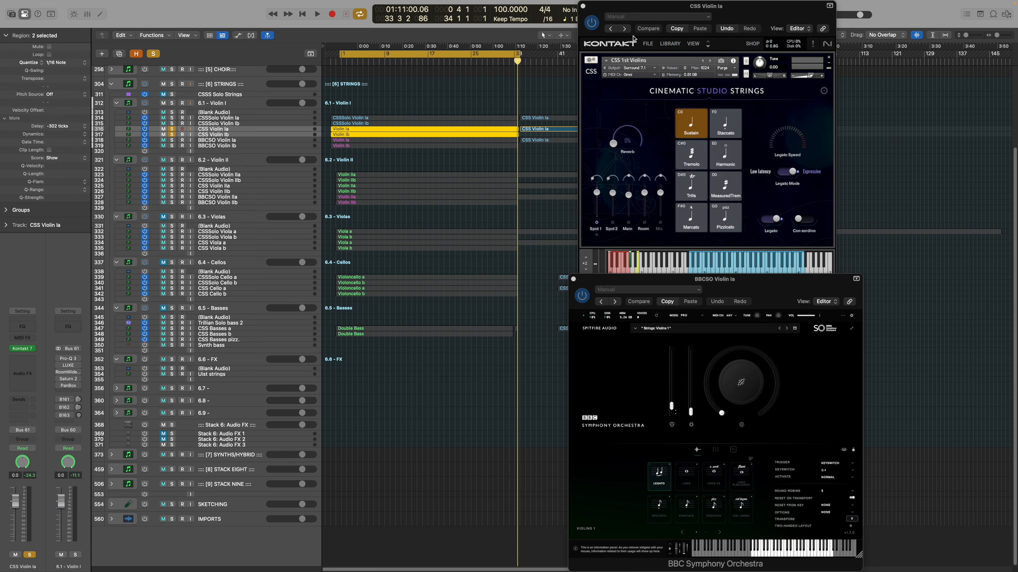
Open the Kontakt instrument of CSS Violin Ib and arrange its window alongside the CSS Violin Ia instrument for comparison
{"action": "left_click_drag", "start_coordinate": [674, 10], "coordinate": [347, 83]}
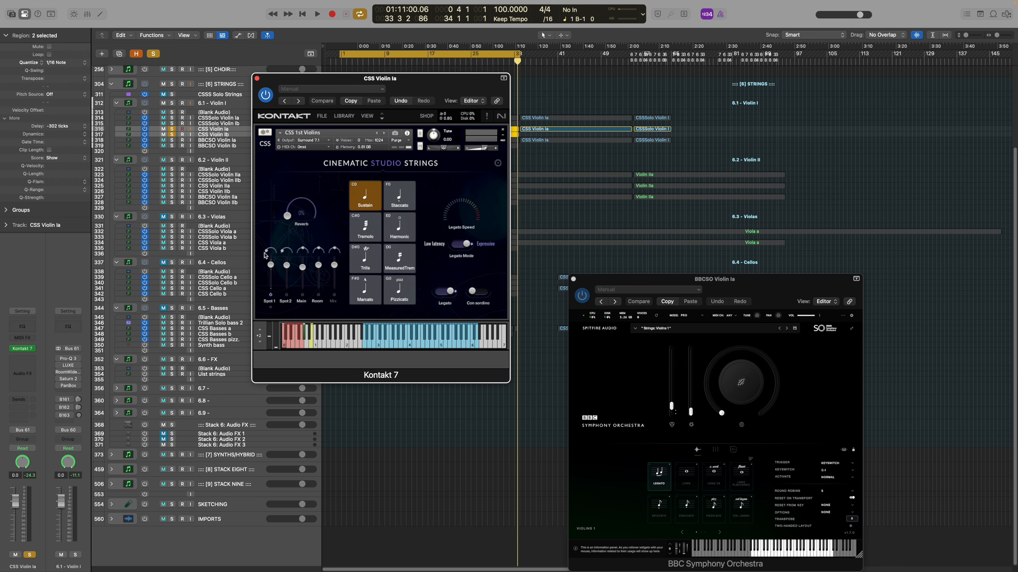
{"action": "left_click", "coordinate": [215, 136]}
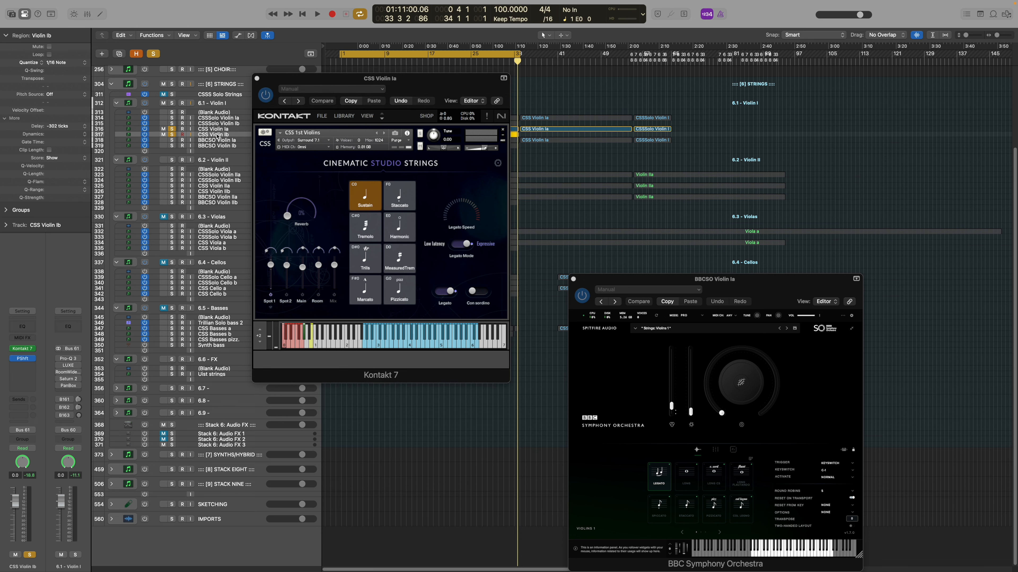
{"action": "left_click", "coordinate": [23, 350]}
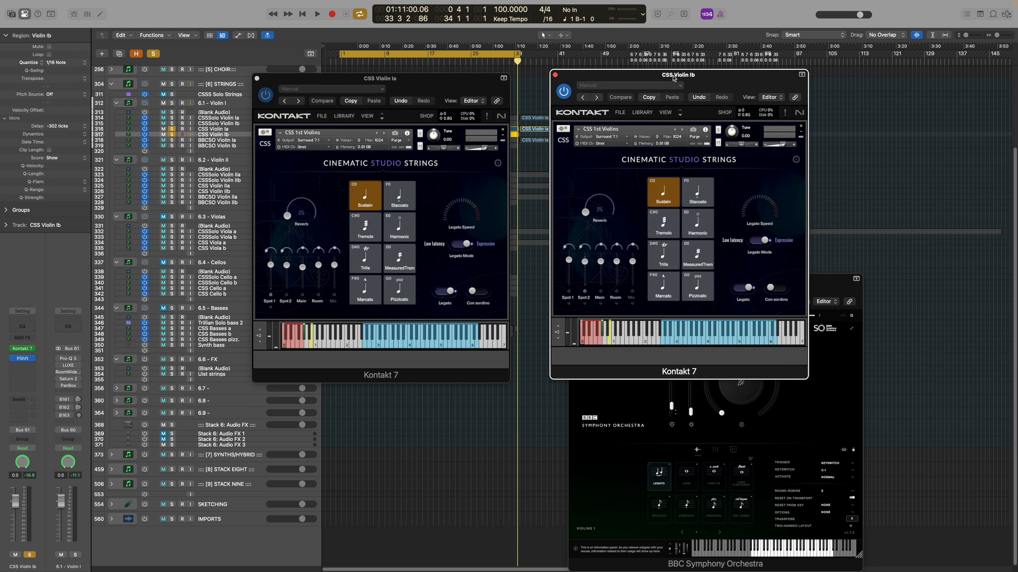
{"action": "left_click_drag", "start_coordinate": [674, 78], "coordinate": [632, 77]}
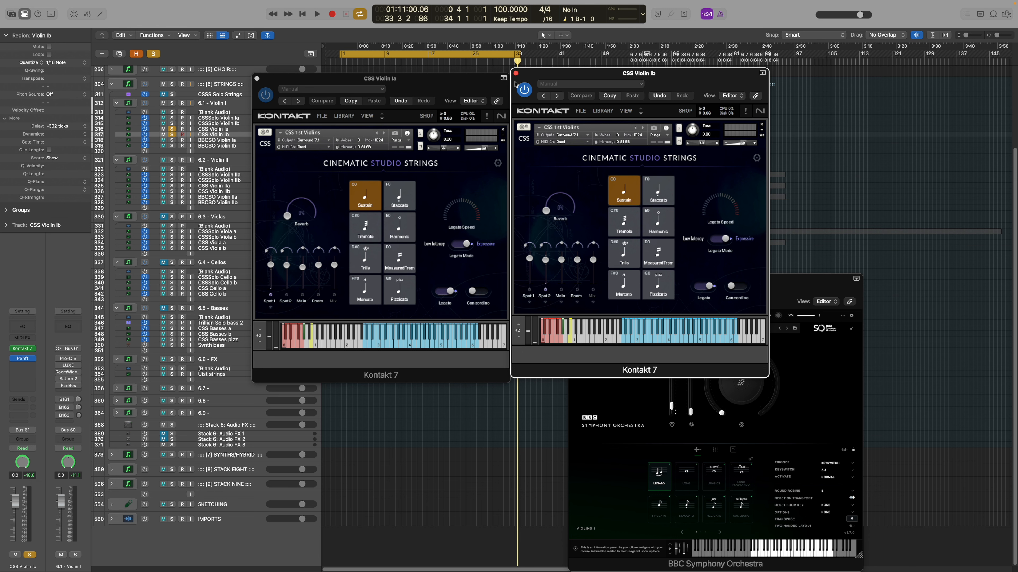
{"action": "left_click_drag", "start_coordinate": [383, 96], "coordinate": [379, 187]}
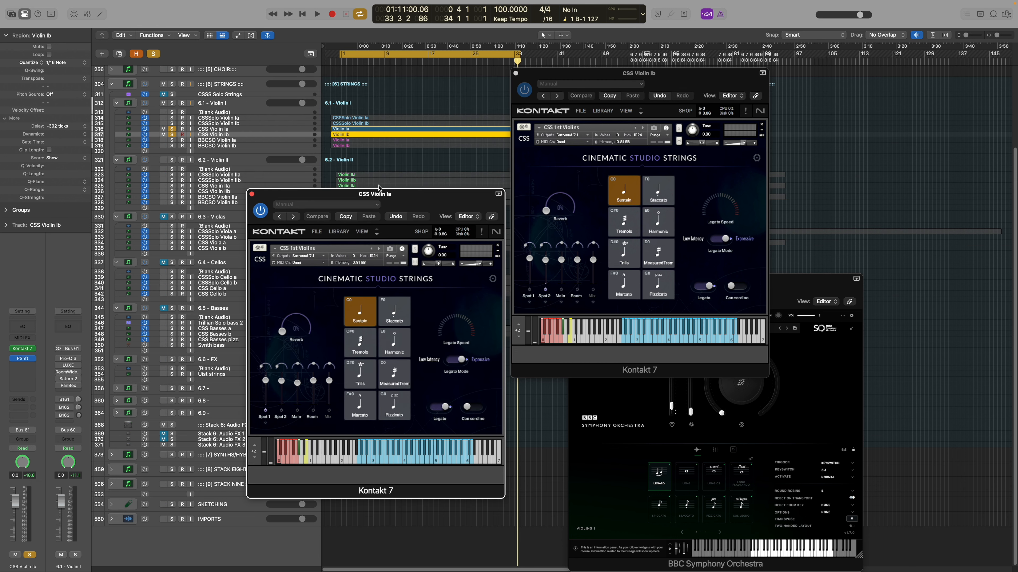
Play the soloed CSS violins briefly, stop playback, and close both Kontakt instrument windows
{"action": "key", "text": "space"}
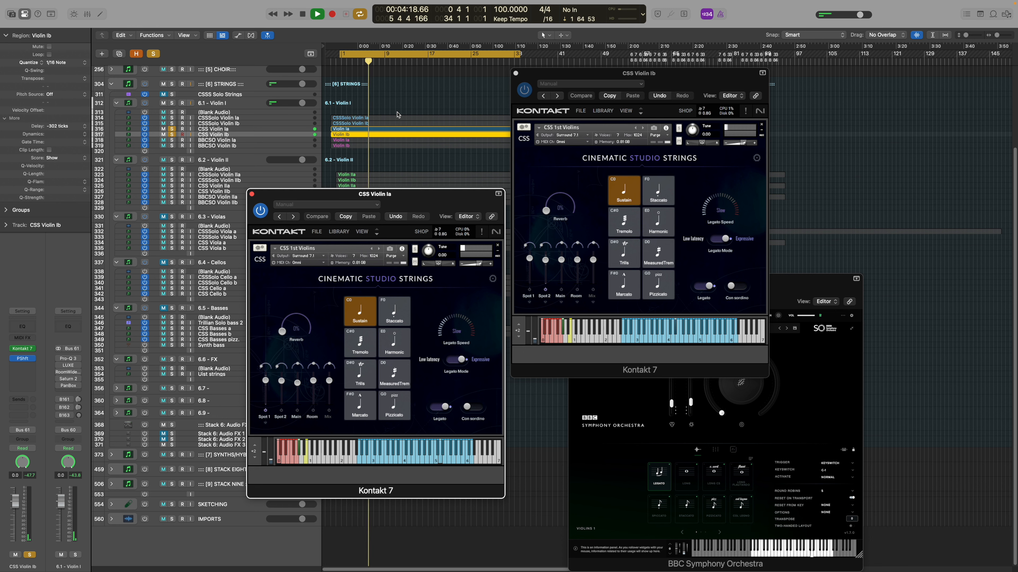
{"action": "key", "text": "space"}
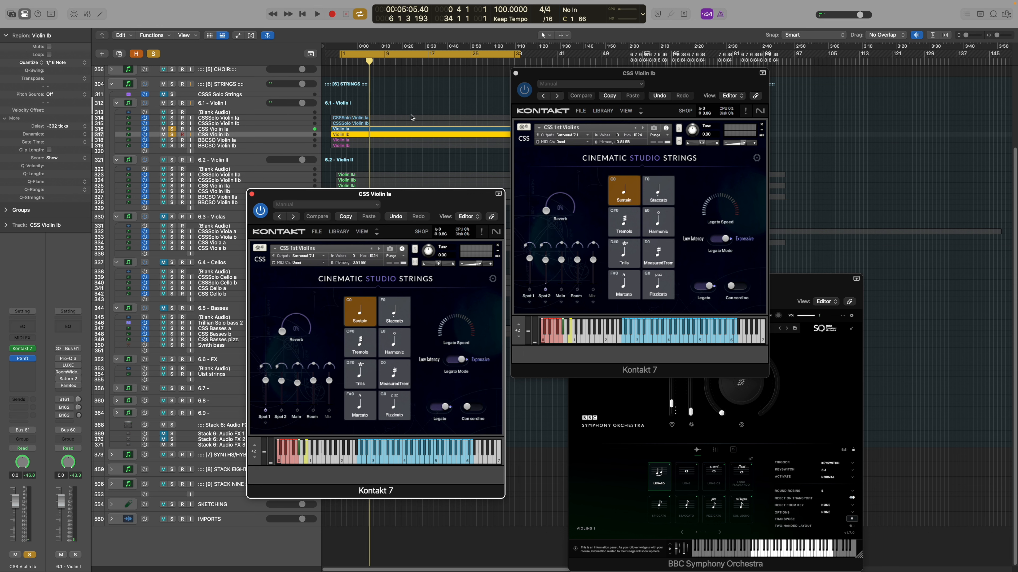
{"action": "left_click_drag", "start_coordinate": [462, 197], "coordinate": [466, 129]}
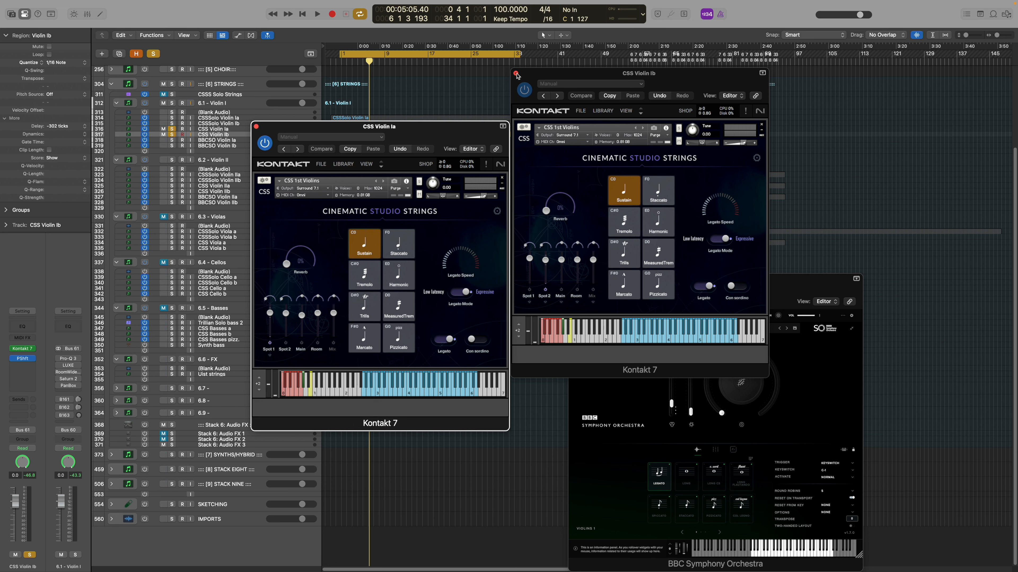
{"action": "left_click", "coordinate": [516, 73]}
{"action": "left_click", "coordinate": [256, 127]}
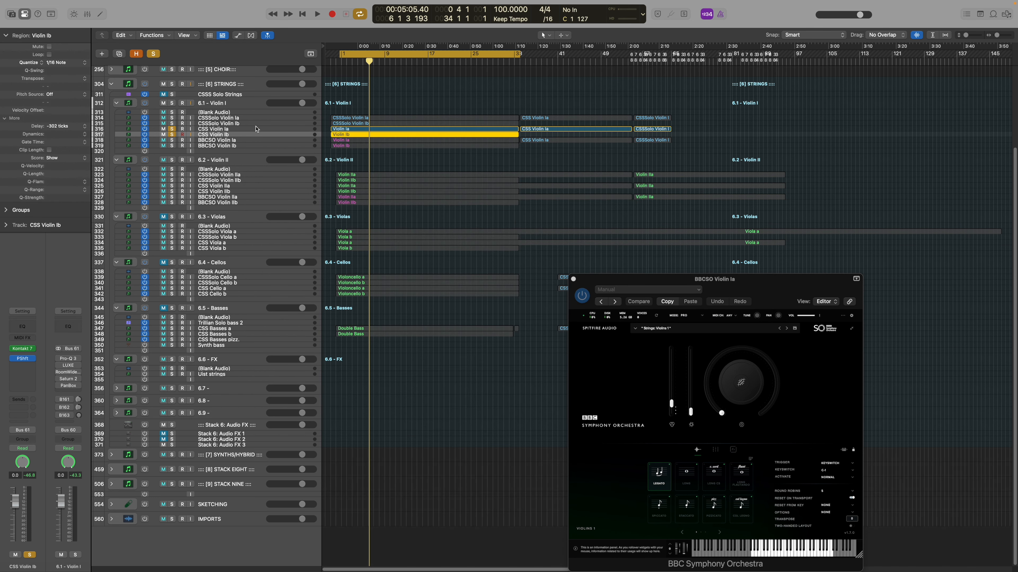
Unsolo the CSS violins and show the microphone mixer of BBCSO Violin Ia in an enlarged instrument window
{"action": "left_click", "coordinate": [172, 130]}
{"action": "left_click", "coordinate": [219, 141]}
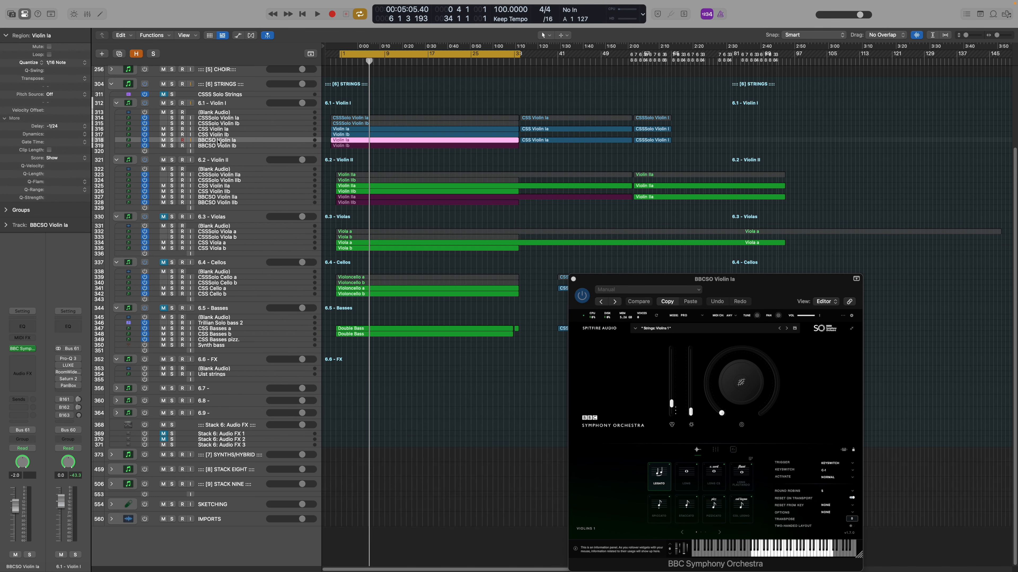
{"action": "left_click_drag", "start_coordinate": [715, 277], "coordinate": [383, 75]}
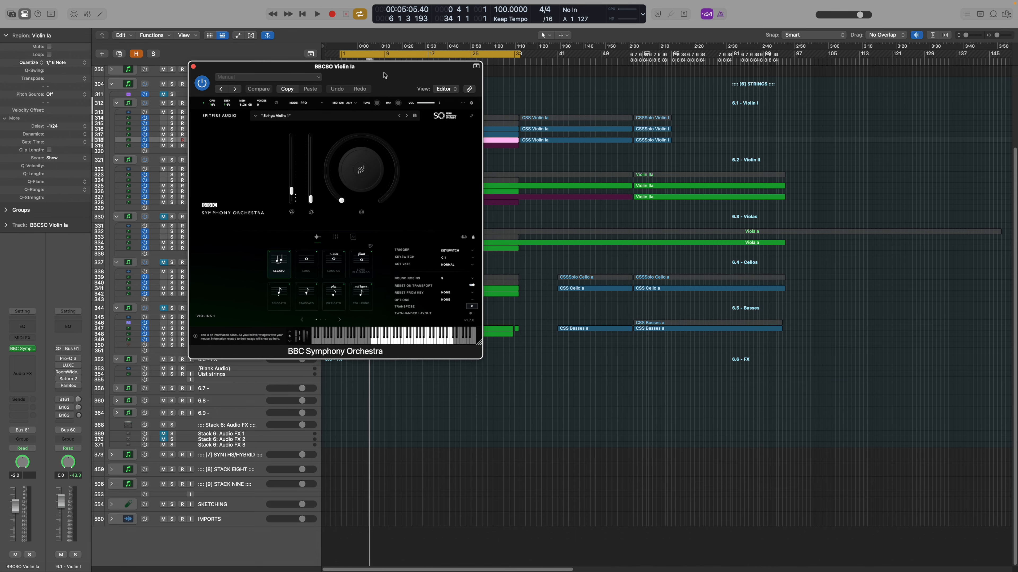
{"action": "left_click_drag", "start_coordinate": [479, 345], "coordinate": [635, 476]}
{"action": "left_click", "coordinate": [413, 313]}
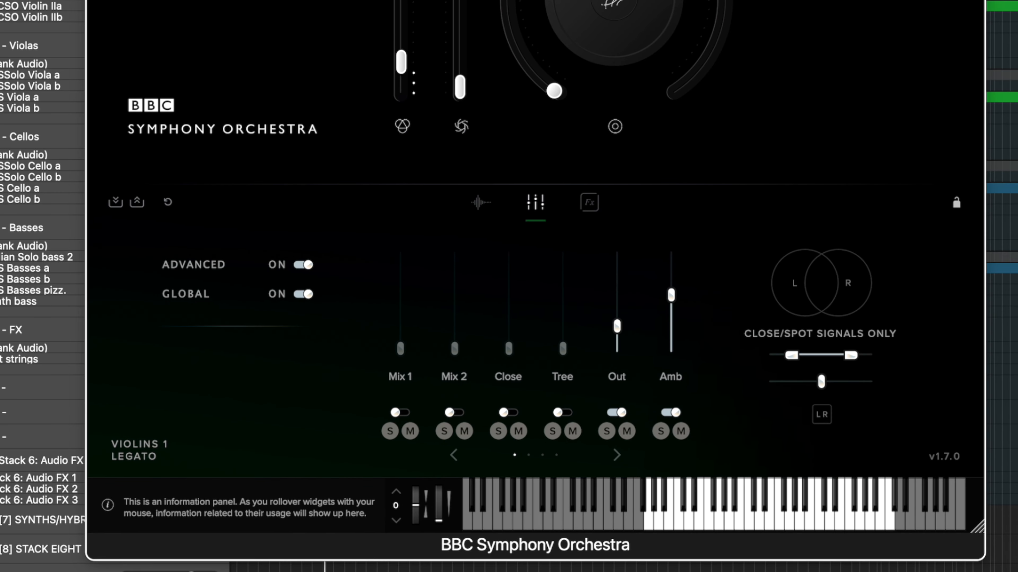
Look through the BBCSO Violin Ia microphone signal pages and reposition the instrument window so it is fully visible
{"action": "left_click", "coordinate": [617, 456]}
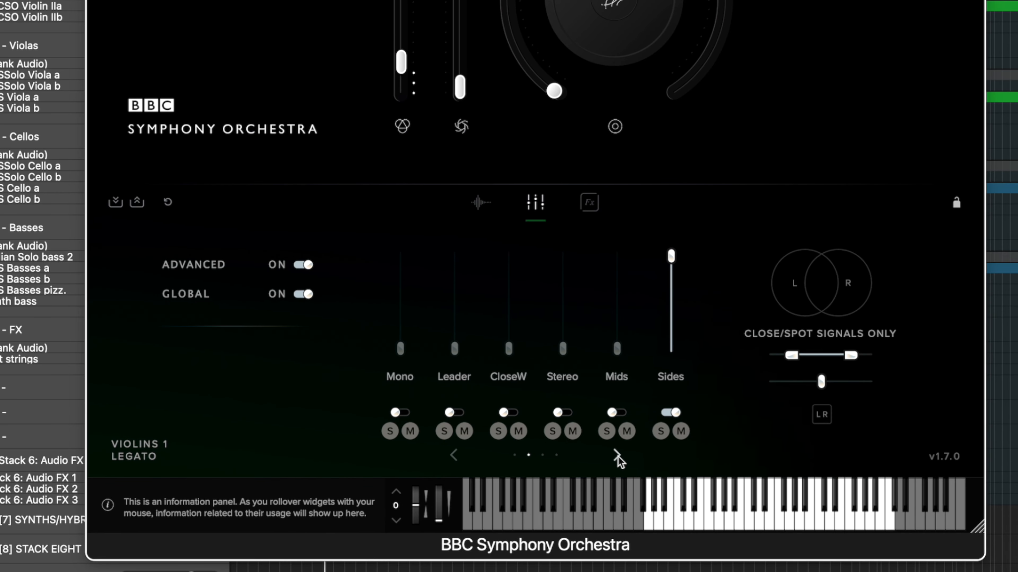
{"action": "left_click", "coordinate": [617, 456]}
{"action": "left_click", "coordinate": [453, 456]}
{"action": "left_click", "coordinate": [454, 457]}
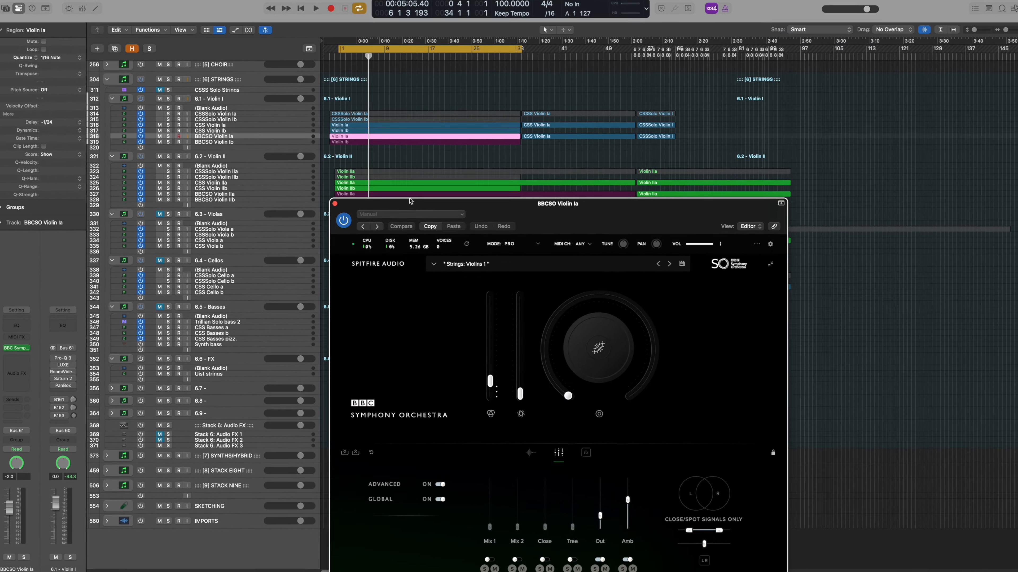
{"action": "left_click_drag", "start_coordinate": [423, 206], "coordinate": [391, 156]}
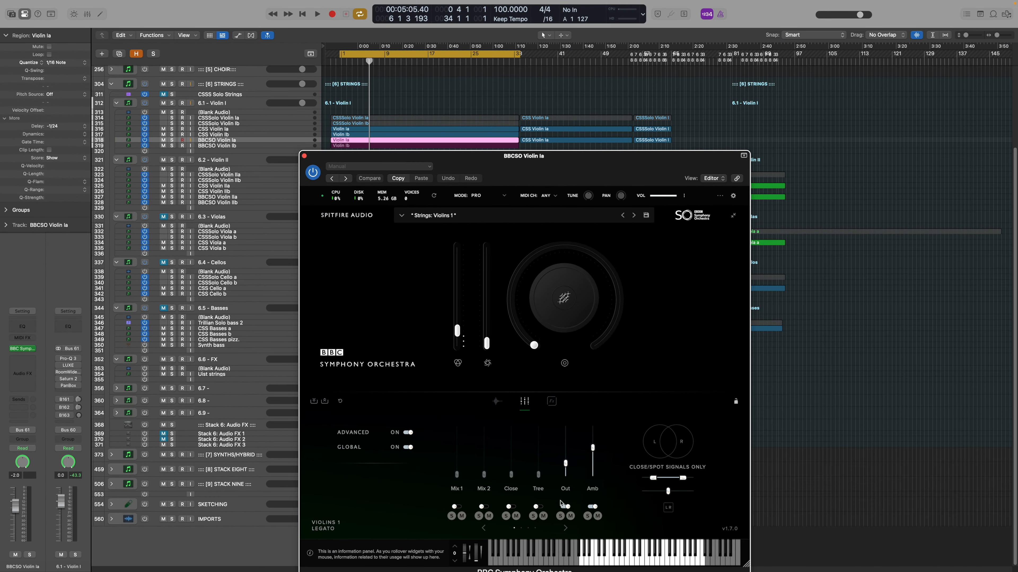
{"action": "left_click_drag", "start_coordinate": [538, 167], "coordinate": [563, 84]}
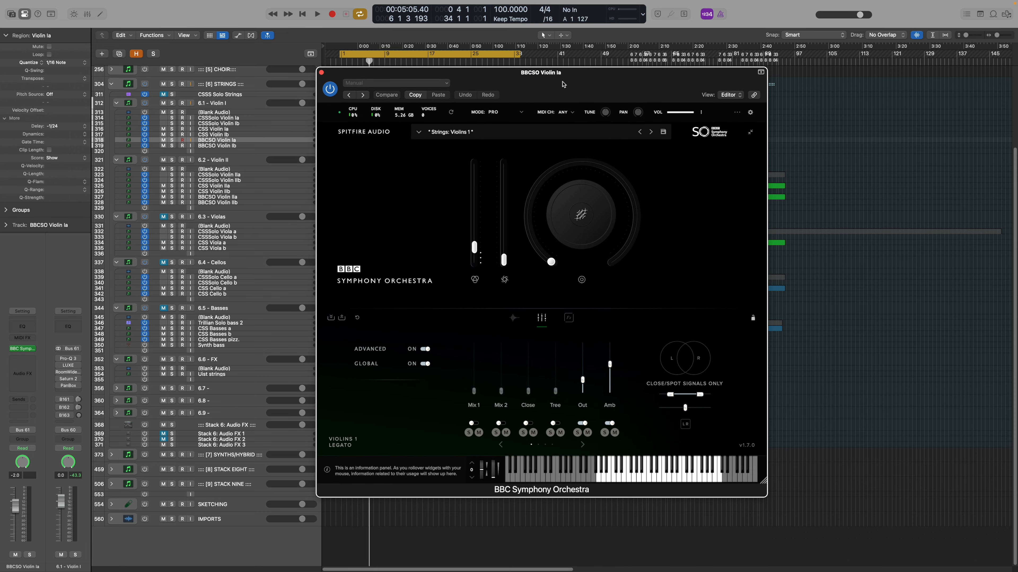
Solo the BBCSO Violin Ia track, page through its microphone signals during playback, and stop playback
{"action": "left_click", "coordinate": [172, 140]}
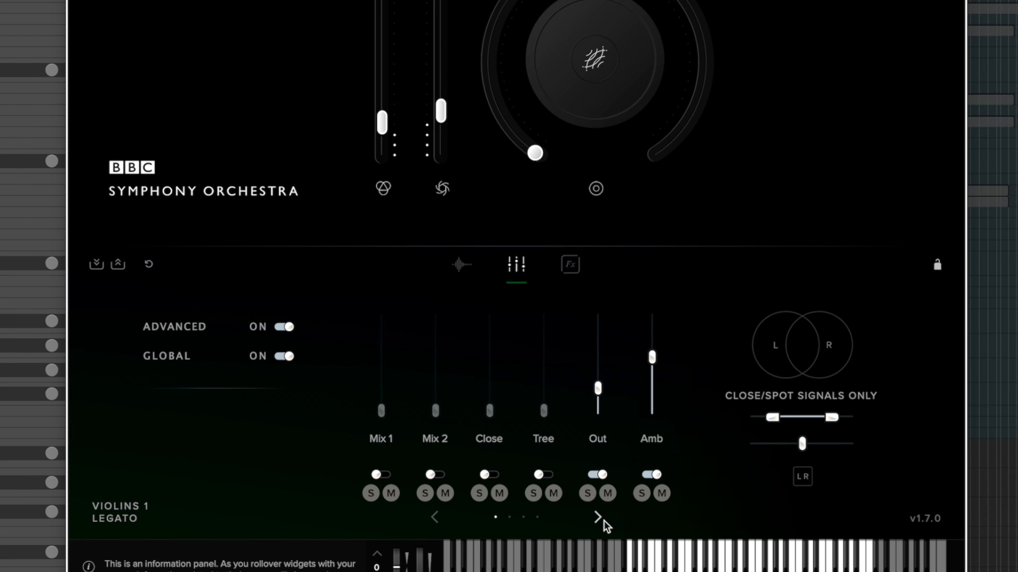
{"action": "left_click", "coordinate": [597, 517]}
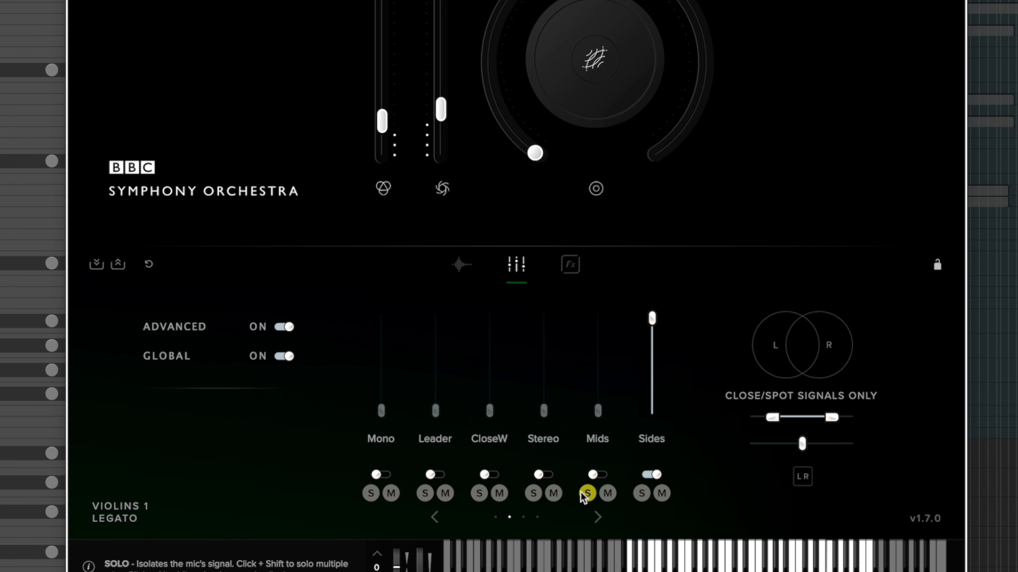
{"action": "left_click", "coordinate": [596, 517]}
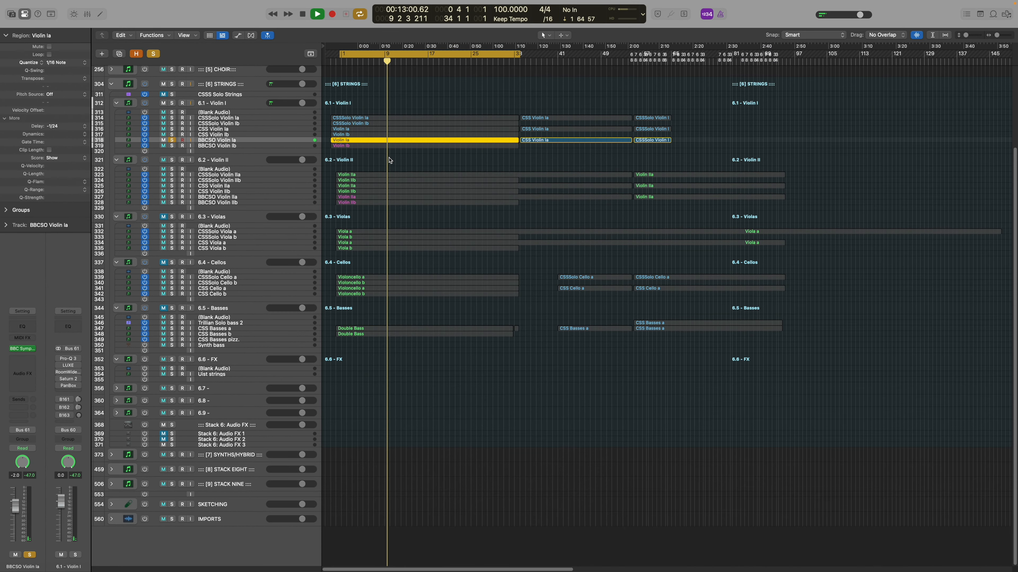
{"action": "key", "text": "space"}
Solo CSS Violin Ia alongside BBCSO Violin Ia and raise the BBCSO Violin Ia volume fader to -2.0 dB in the mixer
{"action": "left_click", "coordinate": [171, 129]}
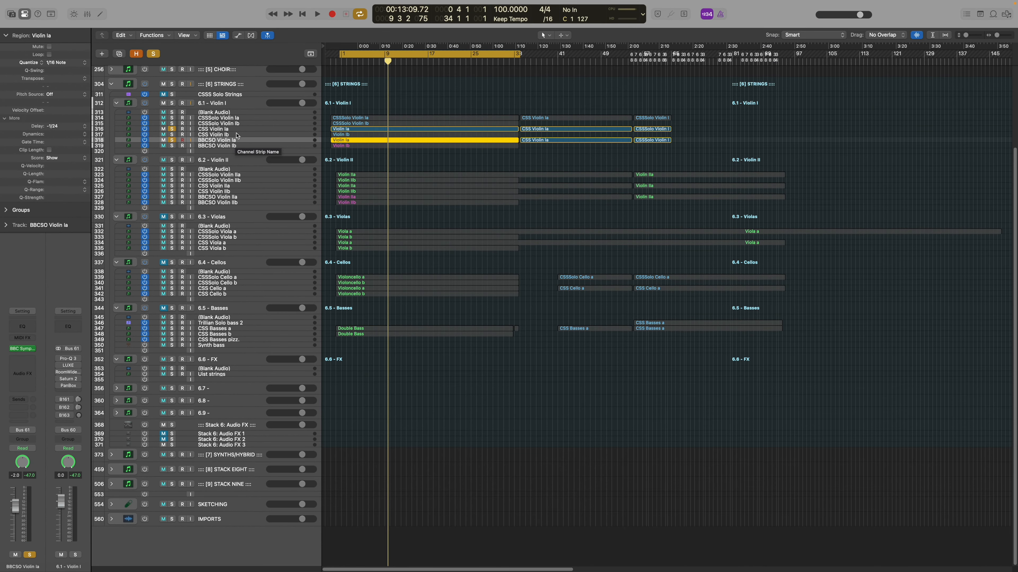
{"action": "left_click", "coordinate": [236, 129]}
{"action": "left_click", "coordinate": [241, 142]}
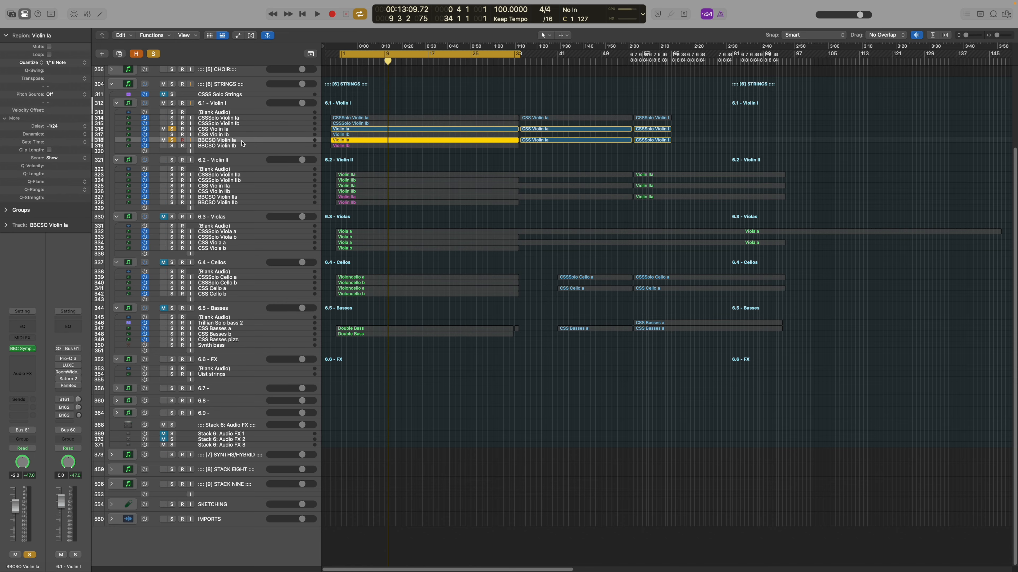
{"action": "key", "text": "x"}
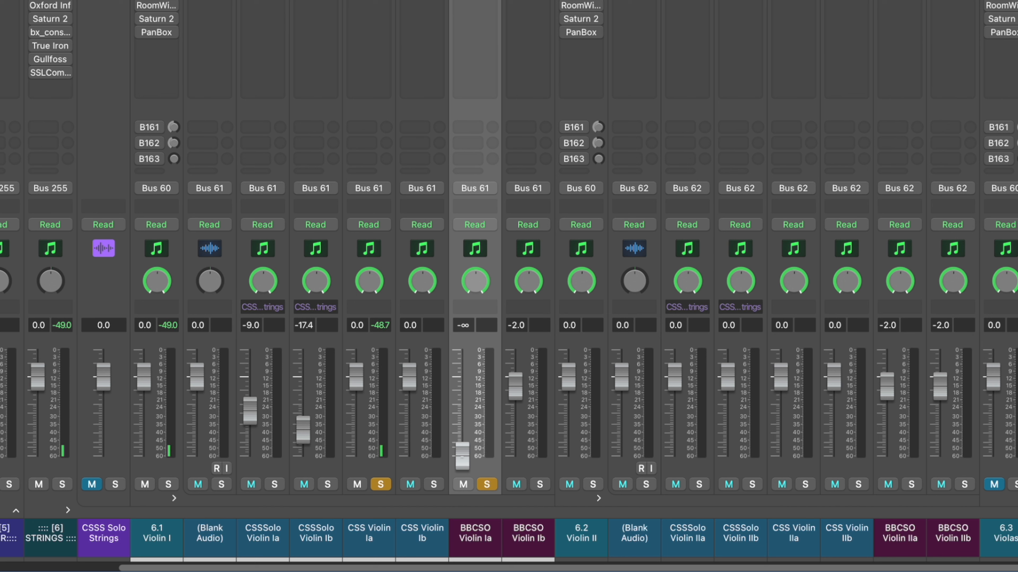
{"action": "left_click_drag", "start_coordinate": [462, 455], "coordinate": [462, 401]}
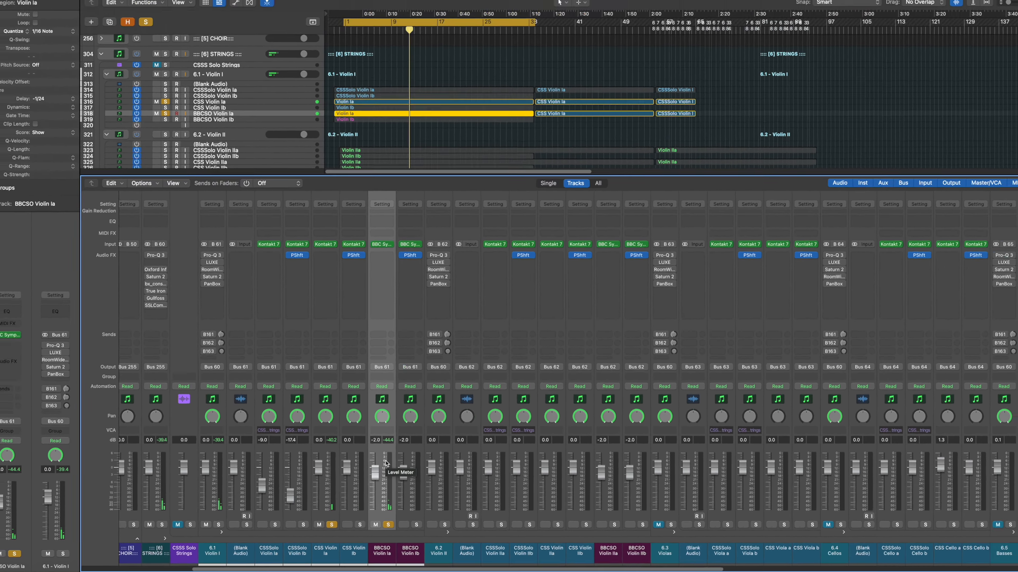
Play BBCSO Violin Ia alone from bar 9, and solo CSS Violin Ia again to compare the blend
{"action": "key", "text": "space"}
{"action": "left_click", "coordinate": [331, 525]}
{"action": "double_click", "coordinate": [379, 62]}
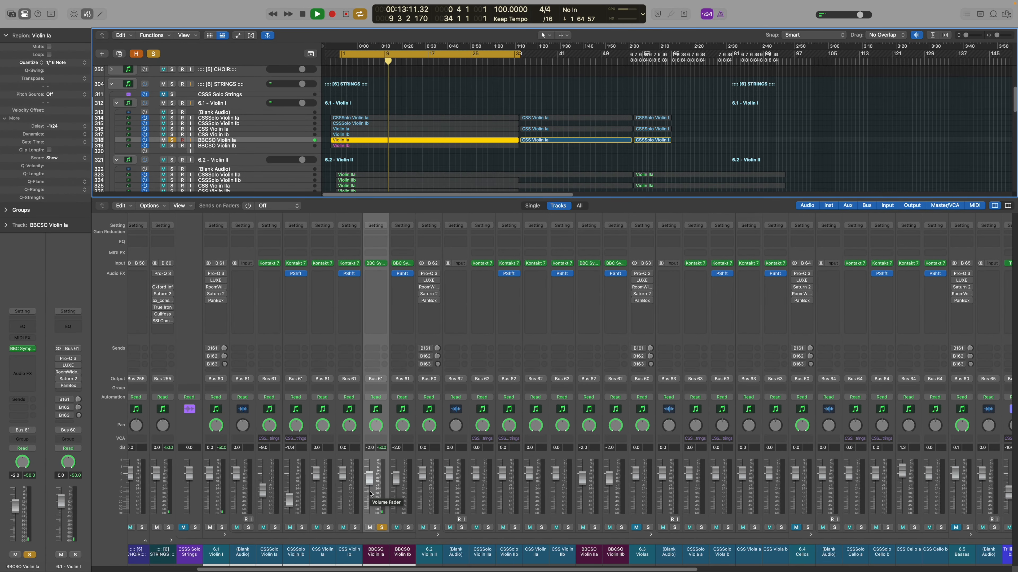
{"action": "left_click", "coordinate": [328, 528]}
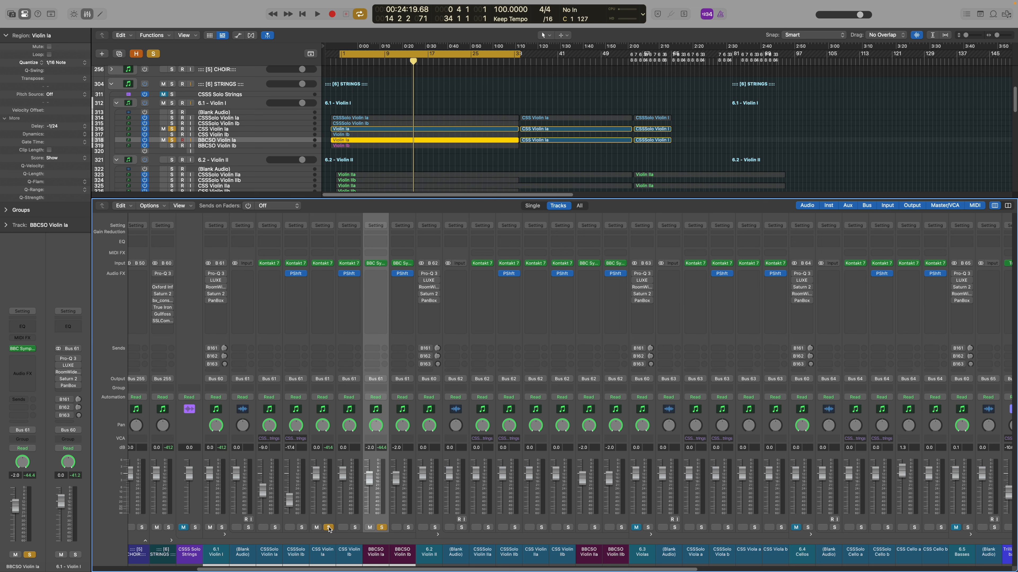
Reopen the BBC Symphony Orchestra instrument of BBCSO Violin Ia and return to its first page of microphone signals
{"action": "left_click", "coordinate": [376, 264]}
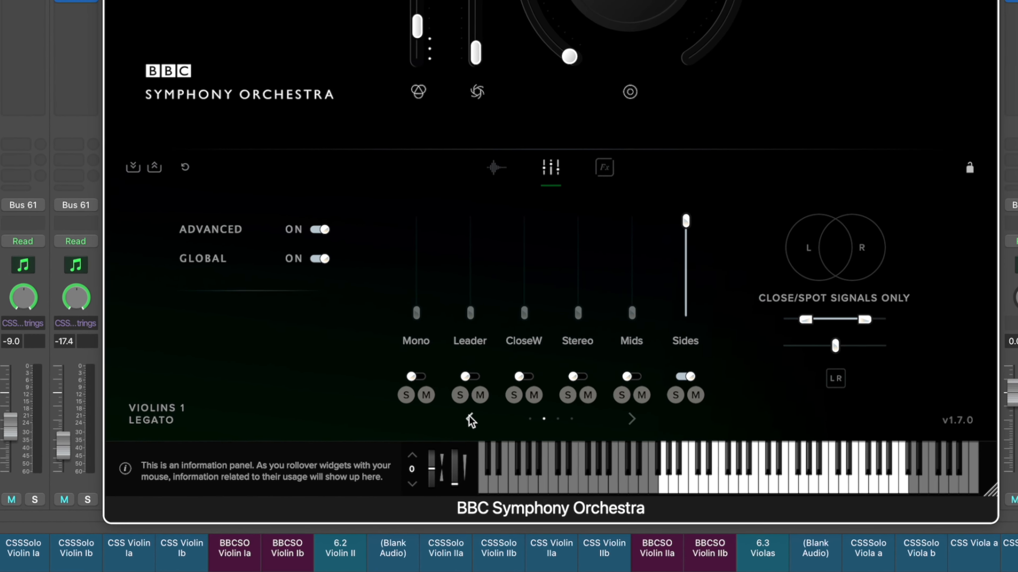
{"action": "left_click", "coordinate": [469, 418]}
{"action": "left_click", "coordinate": [131, 165]}
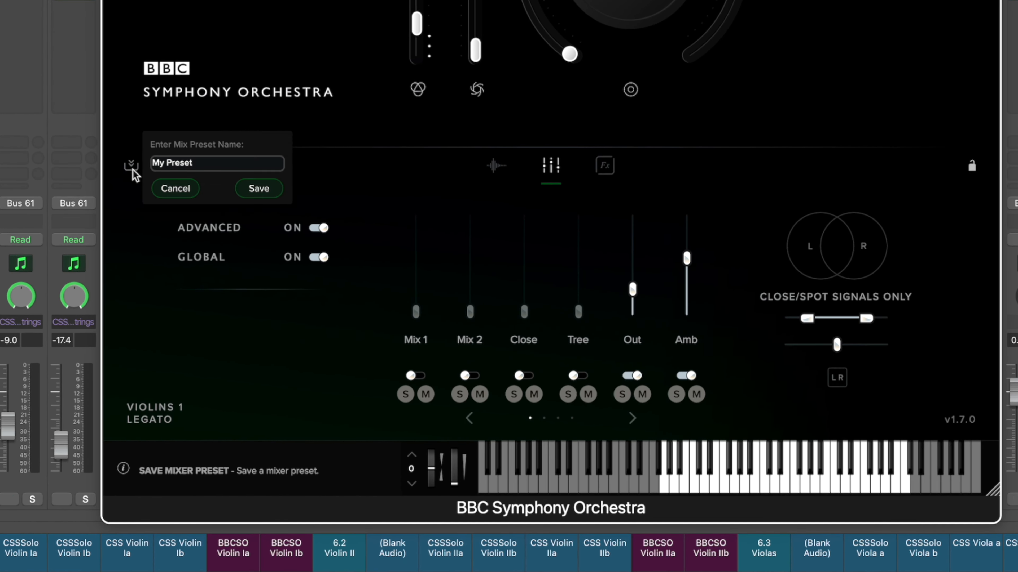
{"action": "left_click", "coordinate": [195, 165]}
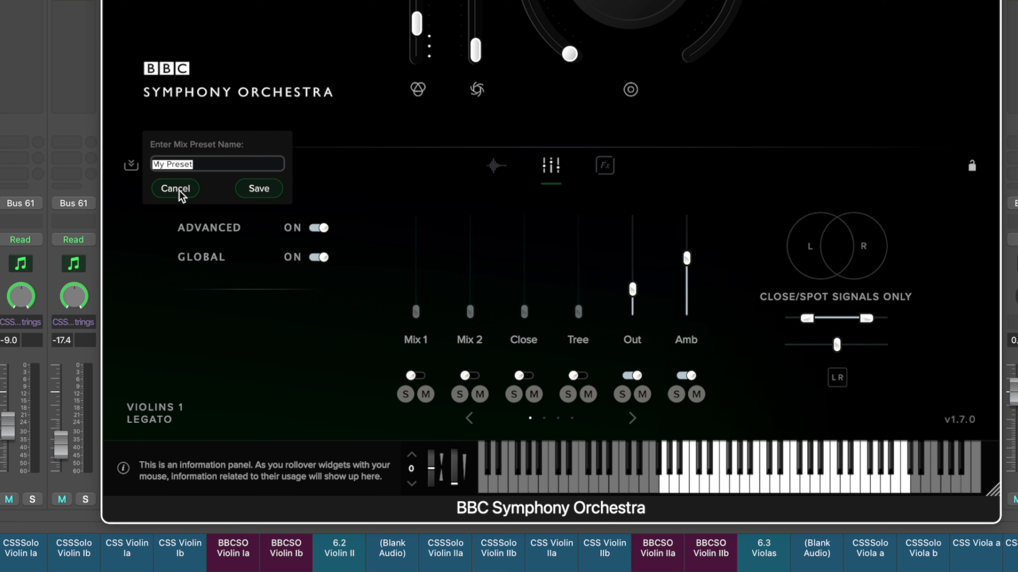
{"action": "left_click", "coordinate": [195, 192]}
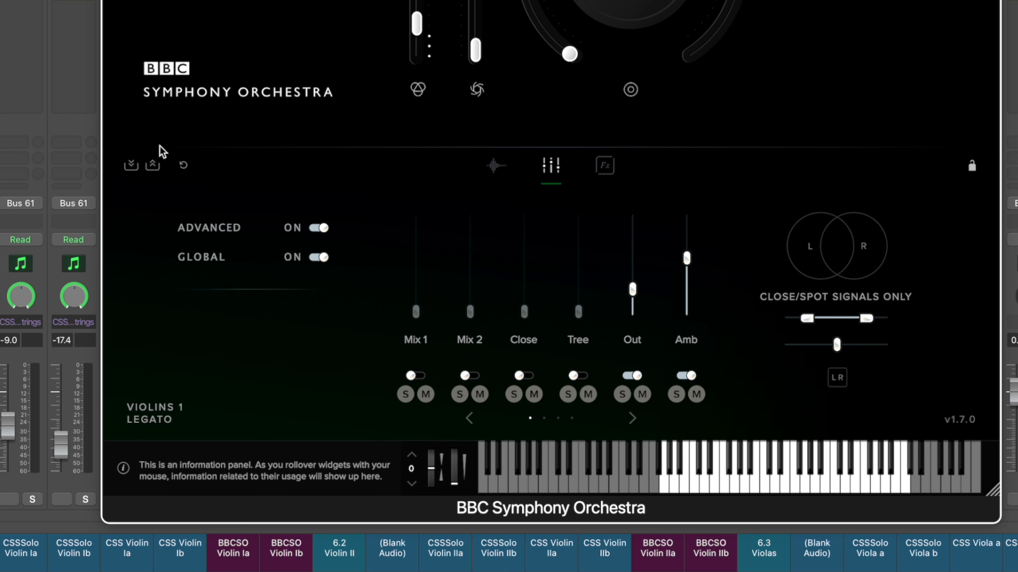
Load the "Blend w CSS 1" mix preset in the BBCSO Violin Ia instrument
{"action": "left_click", "coordinate": [154, 167]}
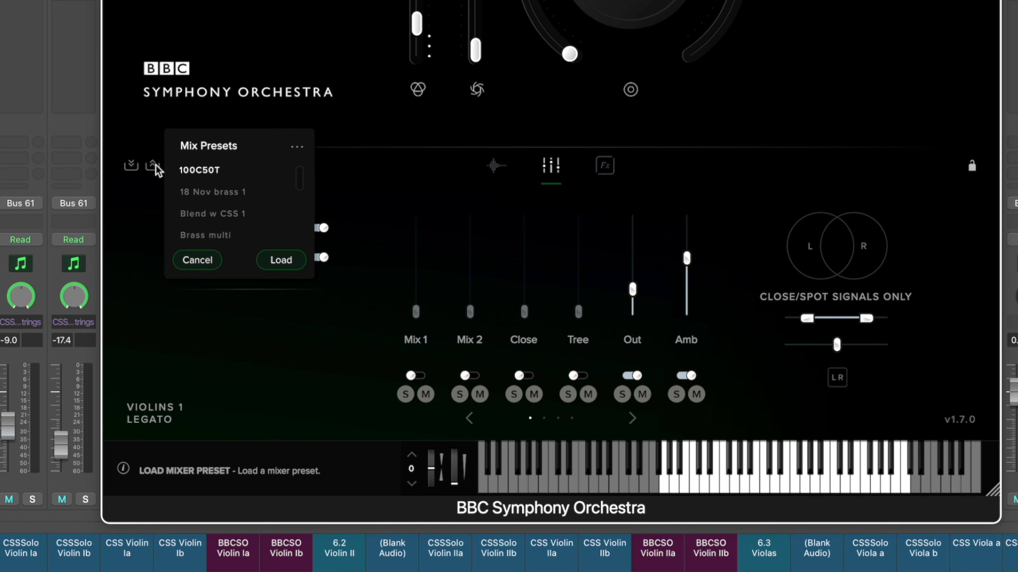
{"action": "left_click_drag", "start_coordinate": [296, 188], "coordinate": [297, 154]}
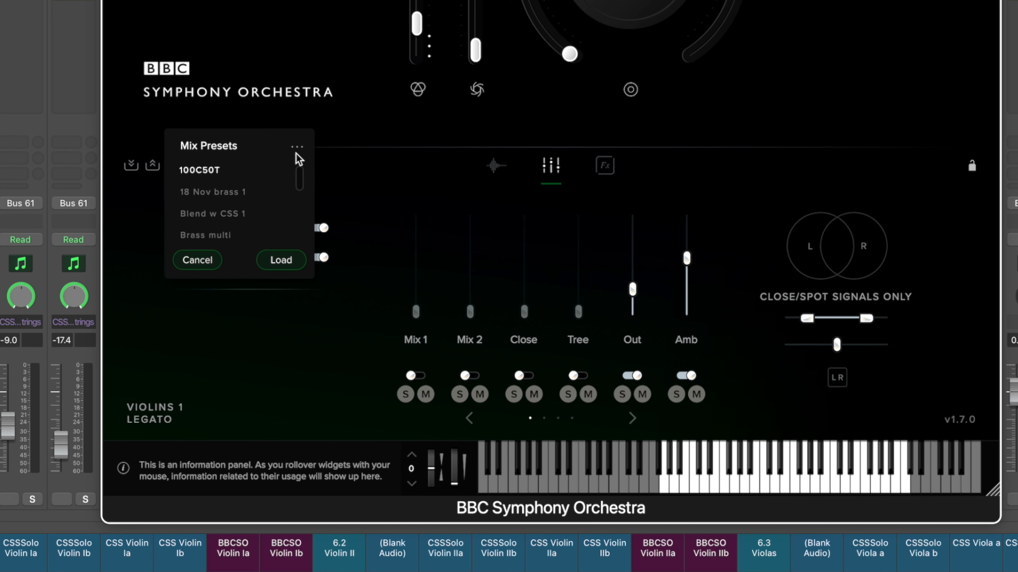
{"action": "left_click", "coordinate": [229, 214]}
{"action": "left_click", "coordinate": [288, 260]}
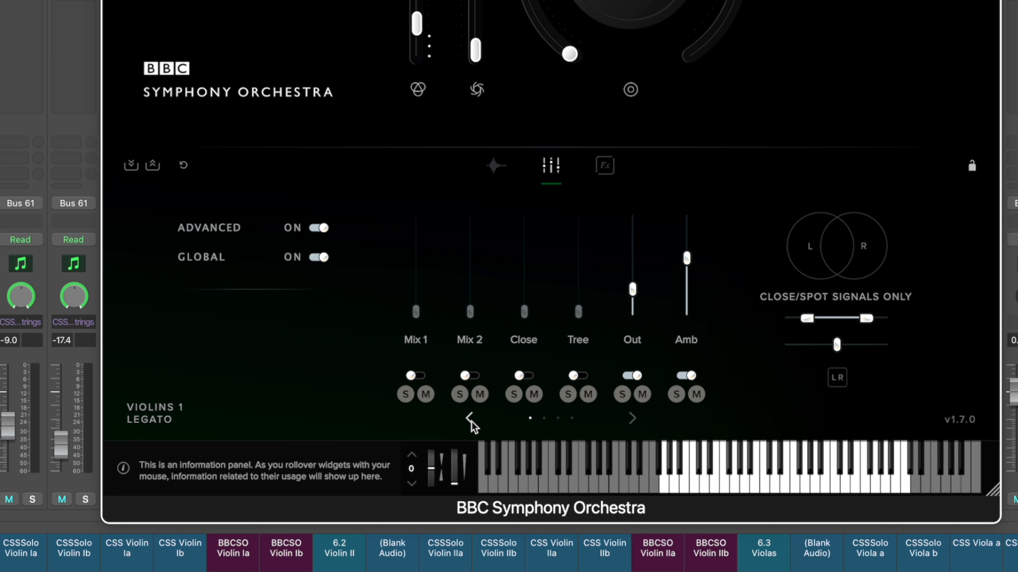
View the third page of microphone signals with Balcony in BBCSO Violin Ia and close the instrument
{"action": "left_click", "coordinate": [631, 417]}
{"action": "left_click", "coordinate": [631, 417]}
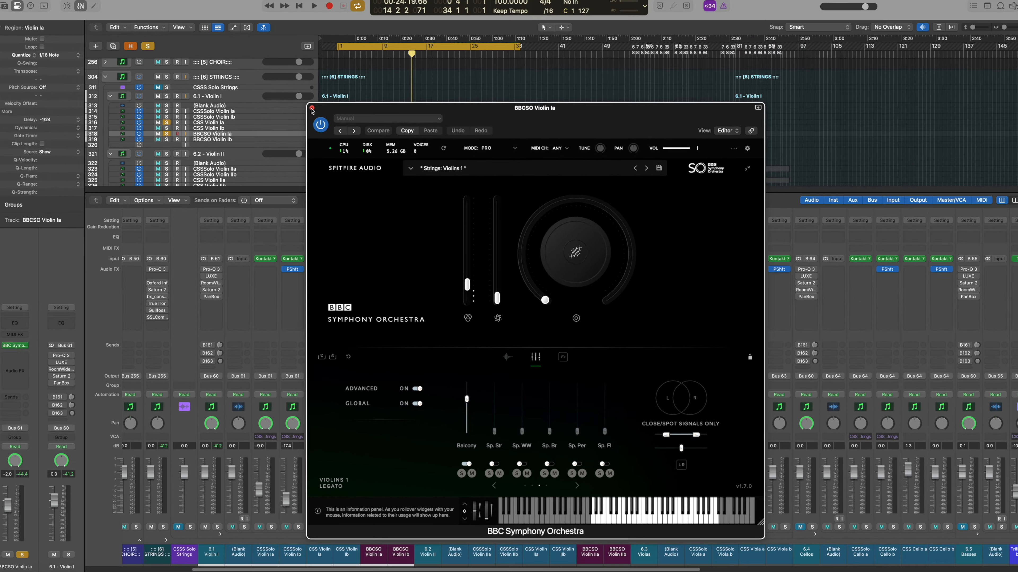
{"action": "left_click", "coordinate": [314, 115]}
Lower the instrument volume inside BBCSO Violin Ia, return it to maximum, and close the instrument
{"action": "left_click", "coordinate": [375, 263]}
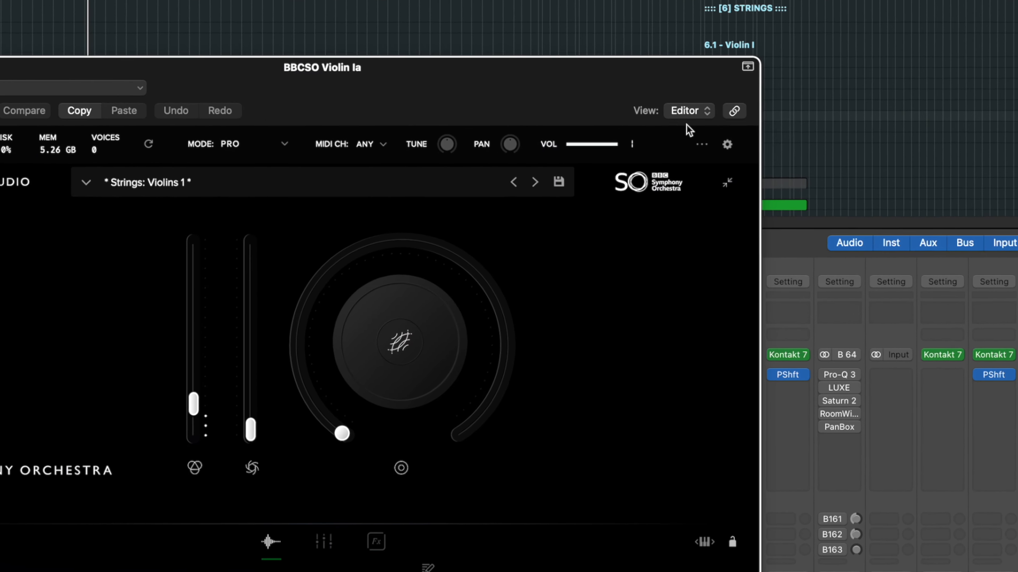
{"action": "left_click_drag", "start_coordinate": [613, 145], "coordinate": [655, 148]}
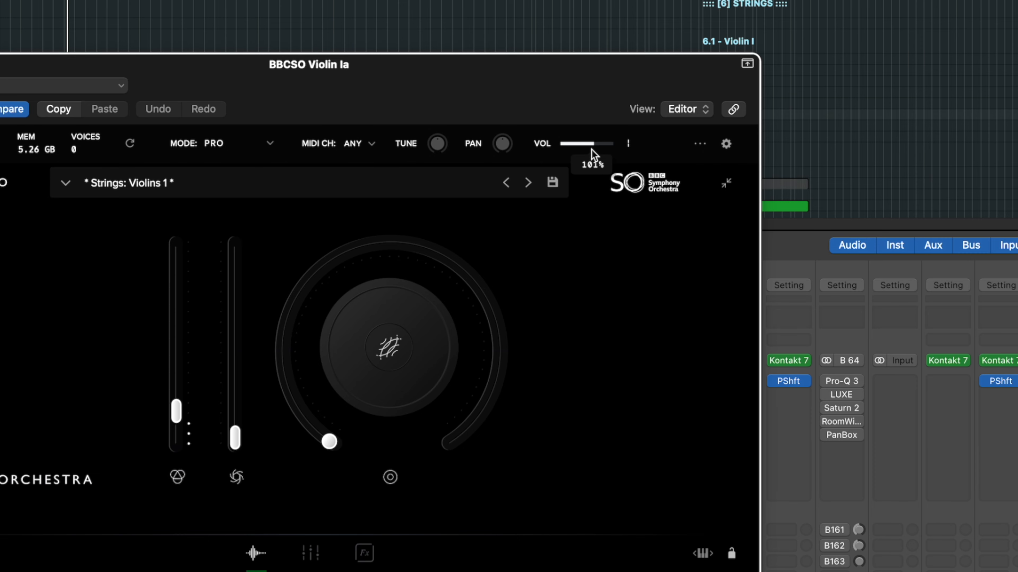
{"action": "left_click_drag", "start_coordinate": [591, 150], "coordinate": [674, 147]}
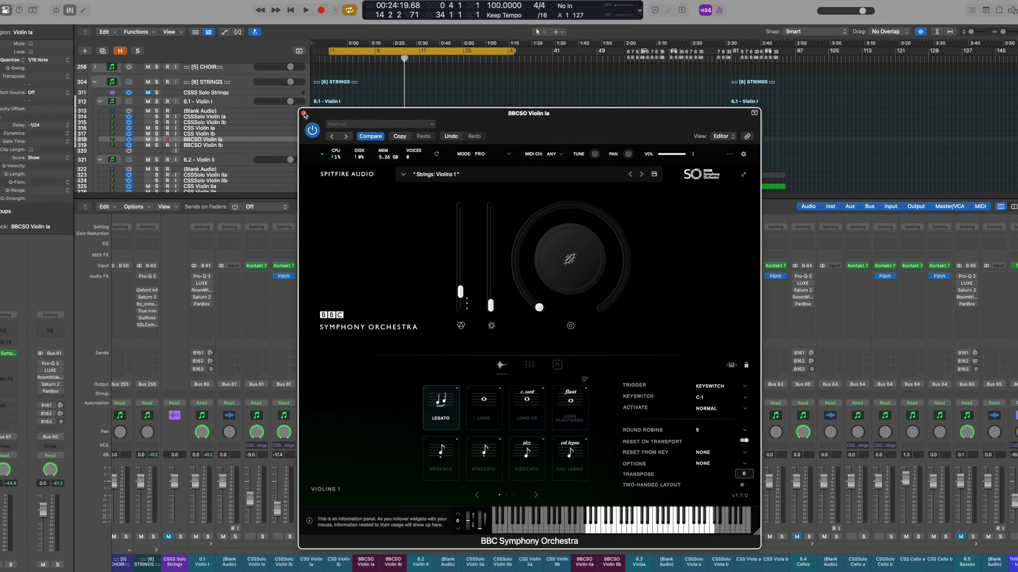
{"action": "left_click", "coordinate": [303, 115]}
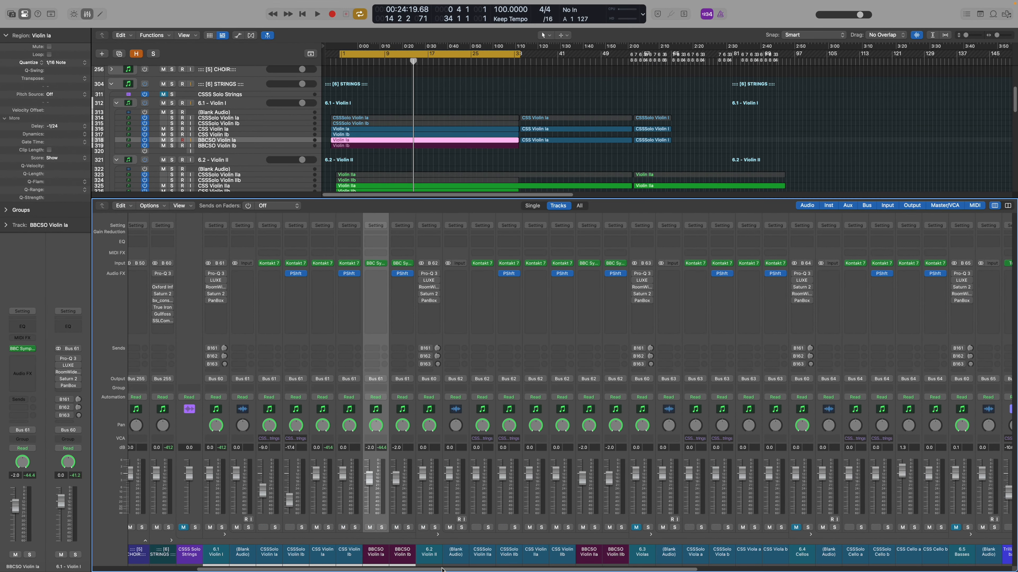
Solo CSS Violin IIa and CSS Violin IIb, listen to them from the start of the project, and stop playback
{"action": "left_click", "coordinate": [437, 526]}
{"action": "left_click", "coordinate": [435, 528]}
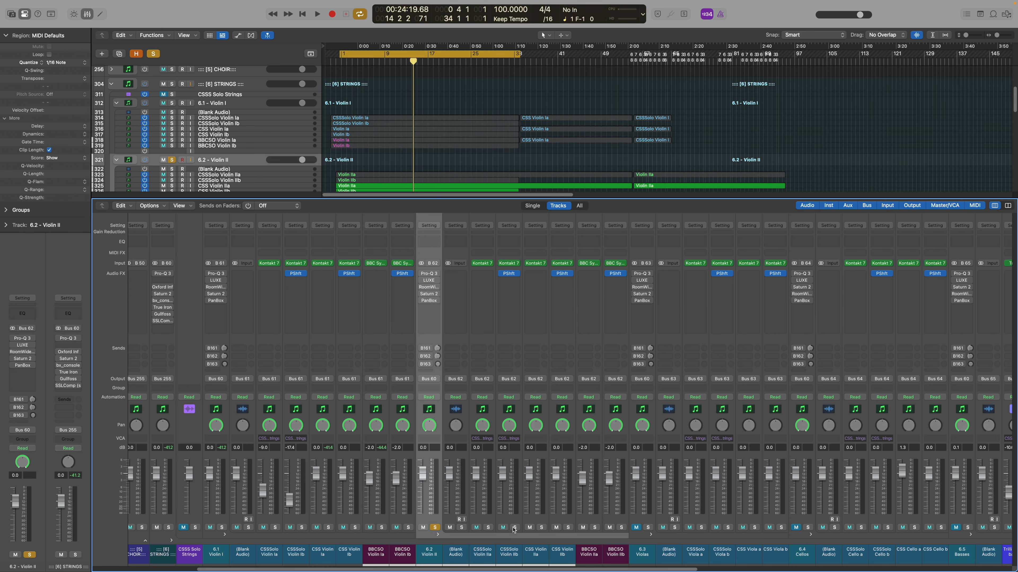
{"action": "left_click", "coordinate": [541, 528]}
{"action": "left_click", "coordinate": [568, 528]}
{"action": "left_click", "coordinate": [434, 528]}
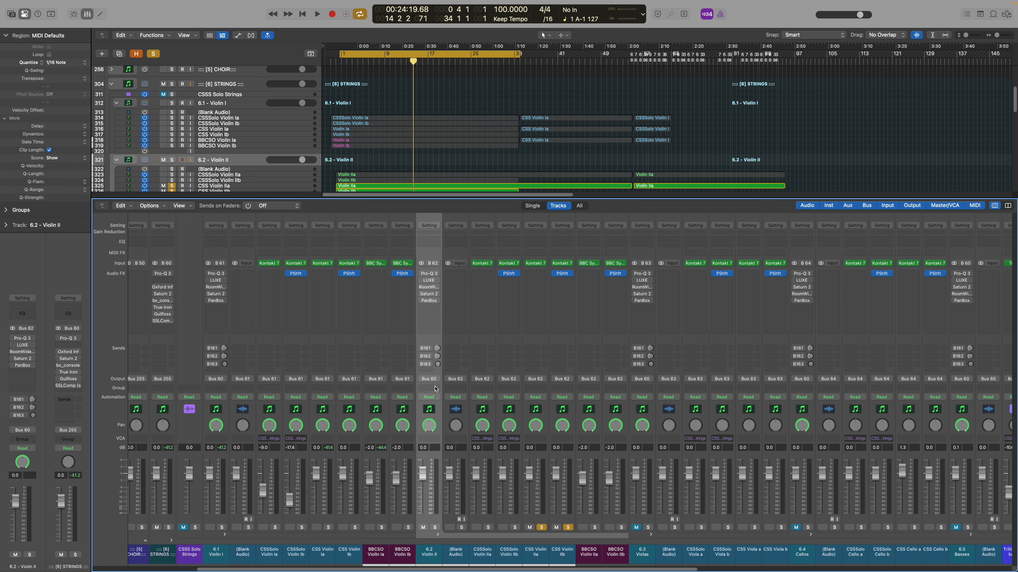
{"action": "key", "text": "Return"}
{"action": "key", "text": "space"}
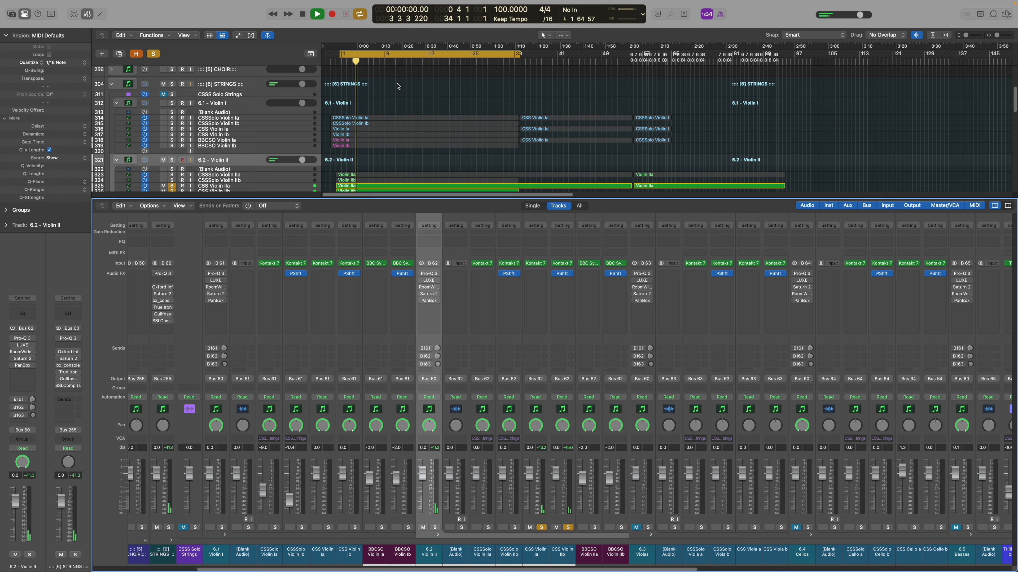
{"action": "scroll", "coordinate": [180, 175], "scroll_direction": "down", "scroll_amount": 2}
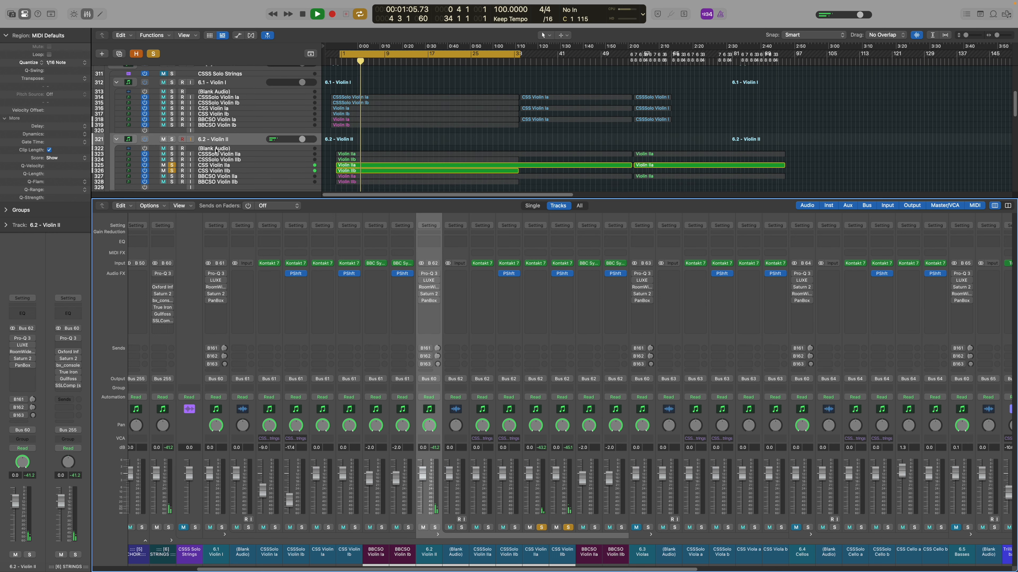
{"action": "key", "text": "space"}
Switch the solo from the two CSS Violin II tracks to BBCSO Violin IIa and BBCSO Violin IIb
{"action": "left_click", "coordinate": [172, 171]}
{"action": "left_click", "coordinate": [172, 165]}
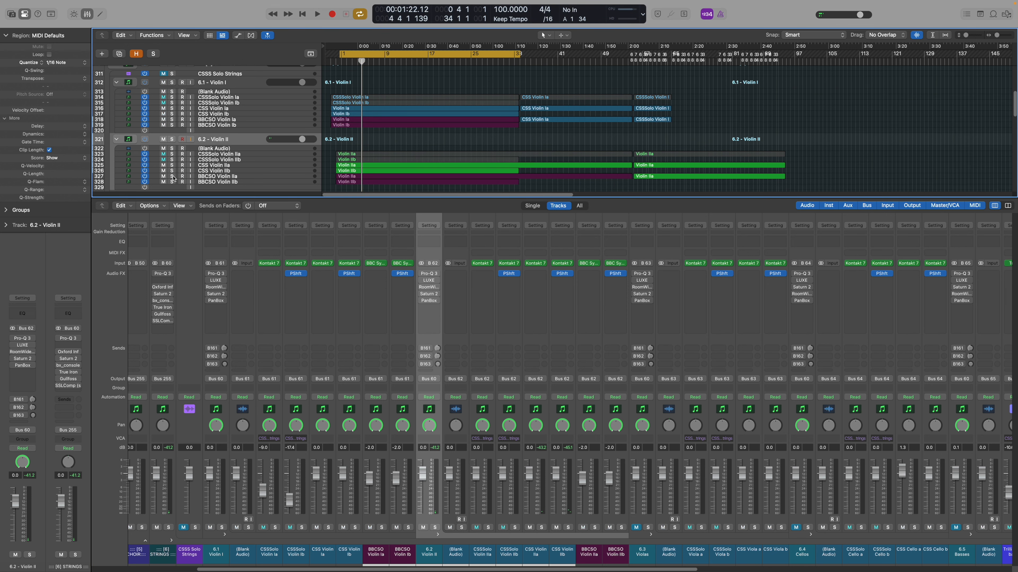
{"action": "left_click", "coordinate": [172, 176]}
{"action": "left_click", "coordinate": [172, 182]}
Open the BBCSO Violin IIa instrument and inspect its microphone signals through to the Balcony page
{"action": "left_click", "coordinate": [589, 263]}
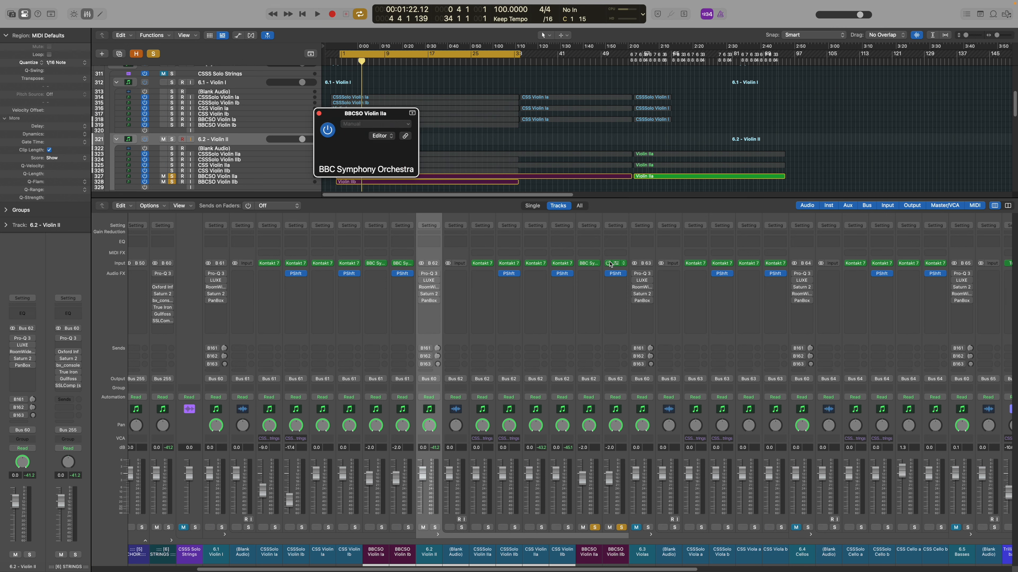
{"action": "left_click", "coordinate": [544, 363]}
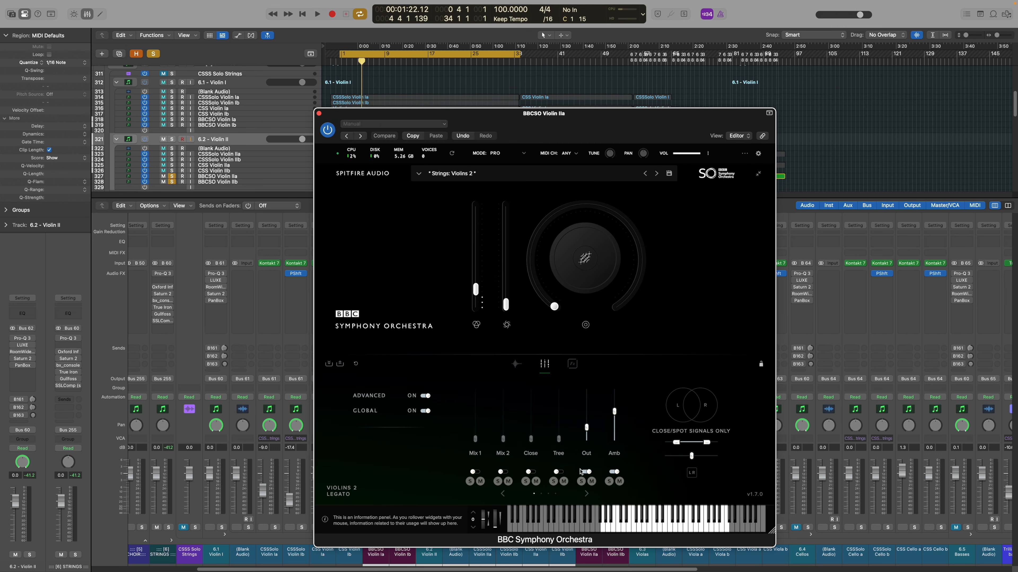
{"action": "left_click", "coordinate": [586, 494]}
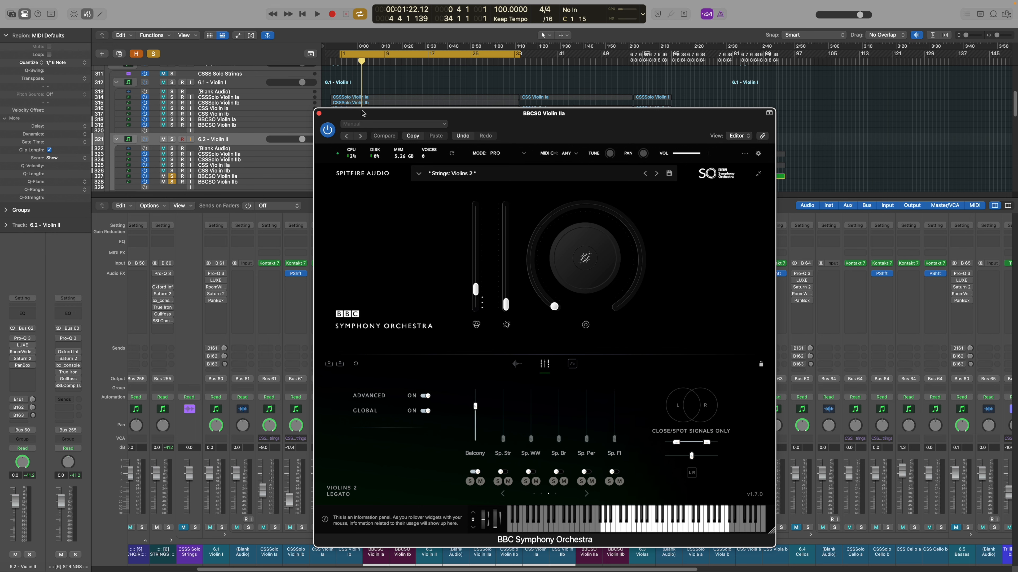
Play the BBCSO second violins from the start, add CSS Violin IIa and IIb to the solo, and stop playback
{"action": "key", "text": "space"}
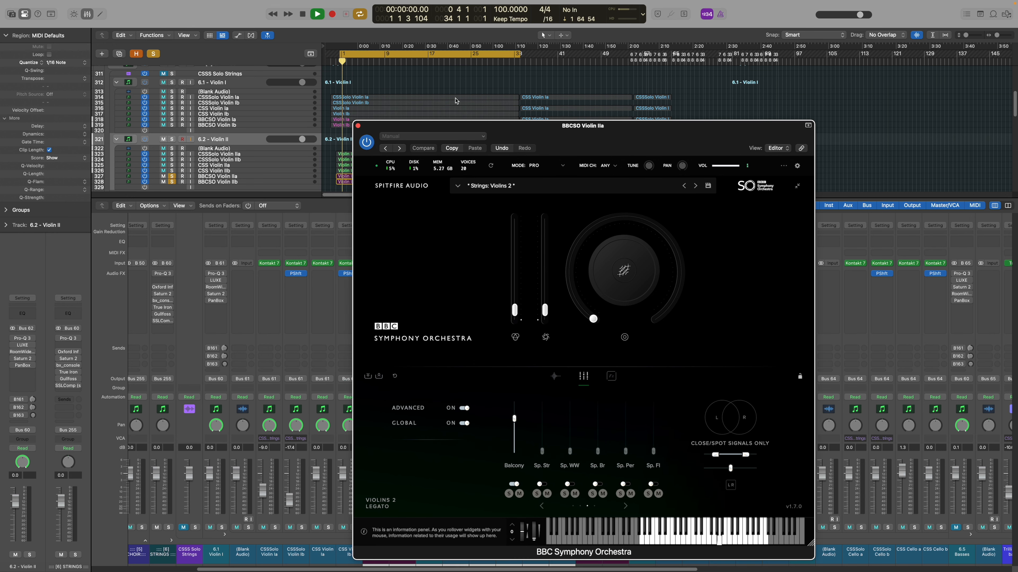
{"action": "left_click", "coordinate": [359, 127]}
{"action": "scroll", "coordinate": [401, 132], "scroll_direction": "down", "scroll_amount": 1}
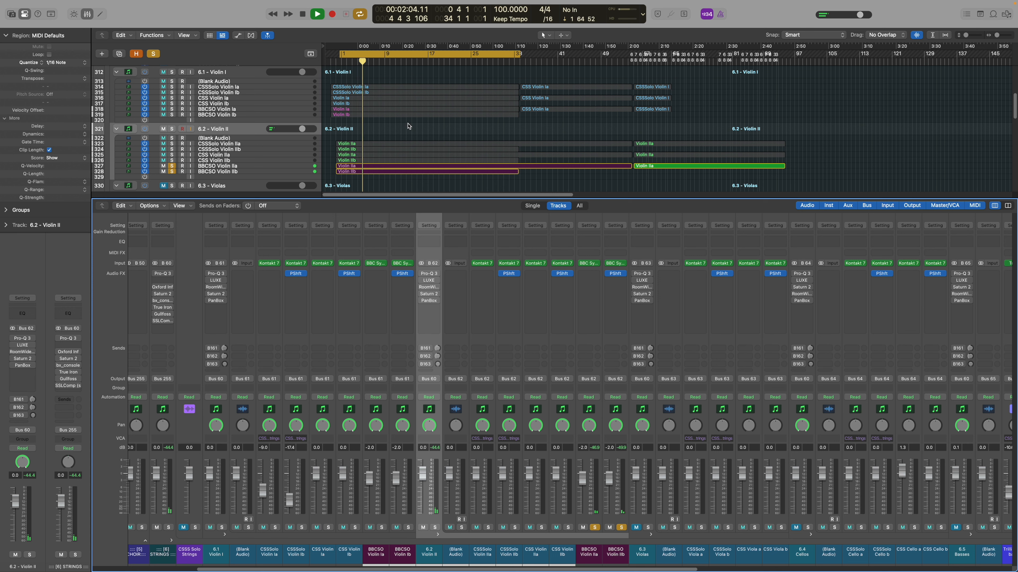
{"action": "left_click_drag", "start_coordinate": [171, 155], "coordinate": [171, 160]}
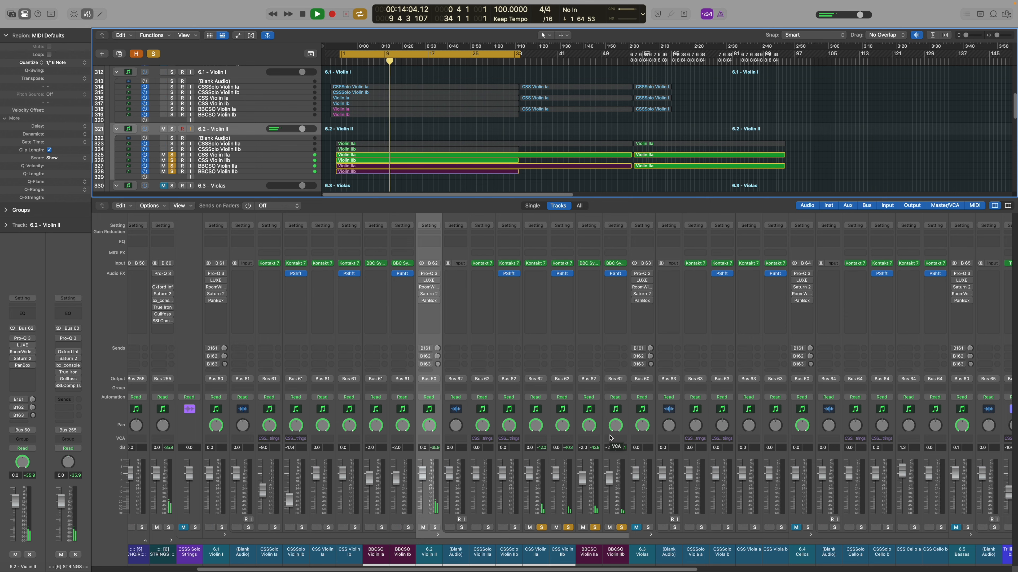
{"action": "key", "text": "space"}
Open the CSS Violin IIa and CSS Violin IIb instruments to examine their microphone settings
{"action": "left_click", "coordinate": [535, 263]}
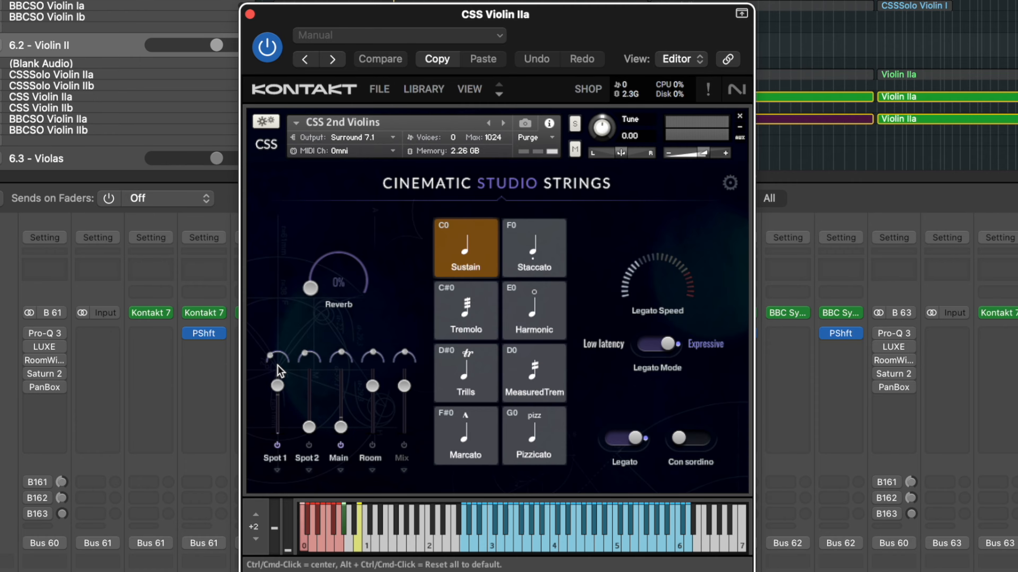
{"action": "left_click_drag", "start_coordinate": [624, 22], "coordinate": [448, 31]}
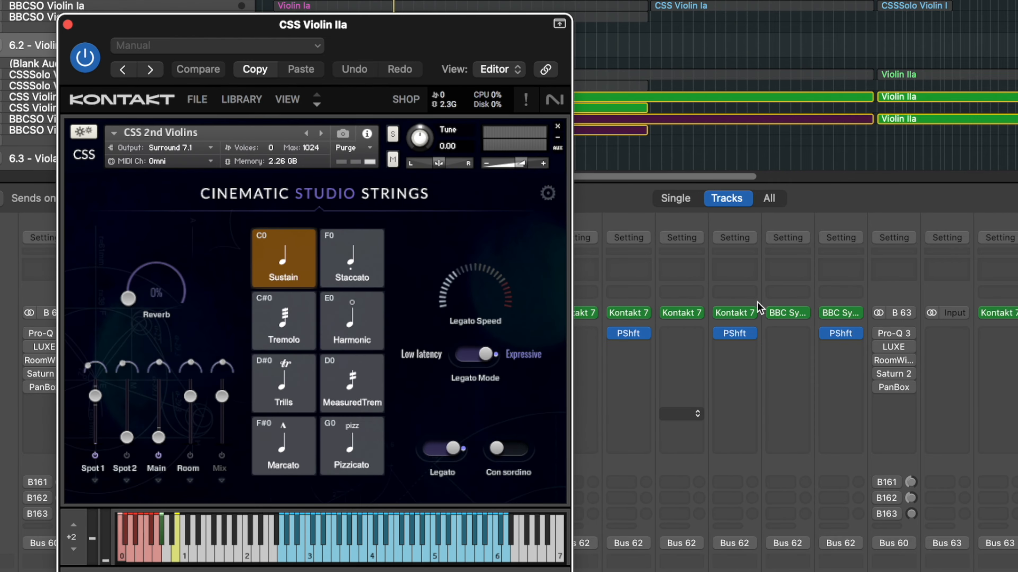
{"action": "left_click", "coordinate": [734, 313]}
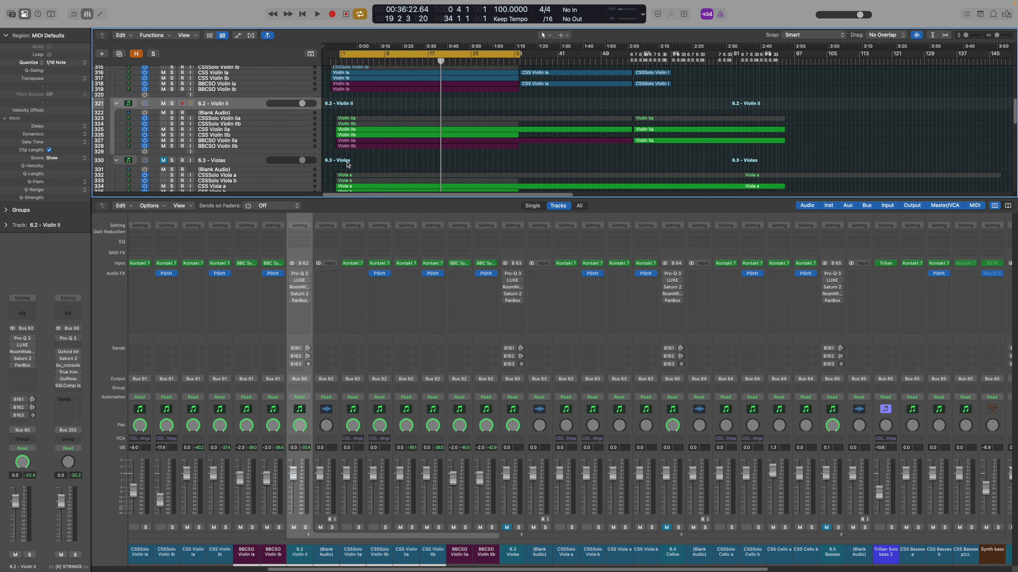
Switch off the Main microphone in the CSS Viola a instrument
{"action": "scroll", "coordinate": [347, 165], "scroll_direction": "down", "scroll_amount": 2}
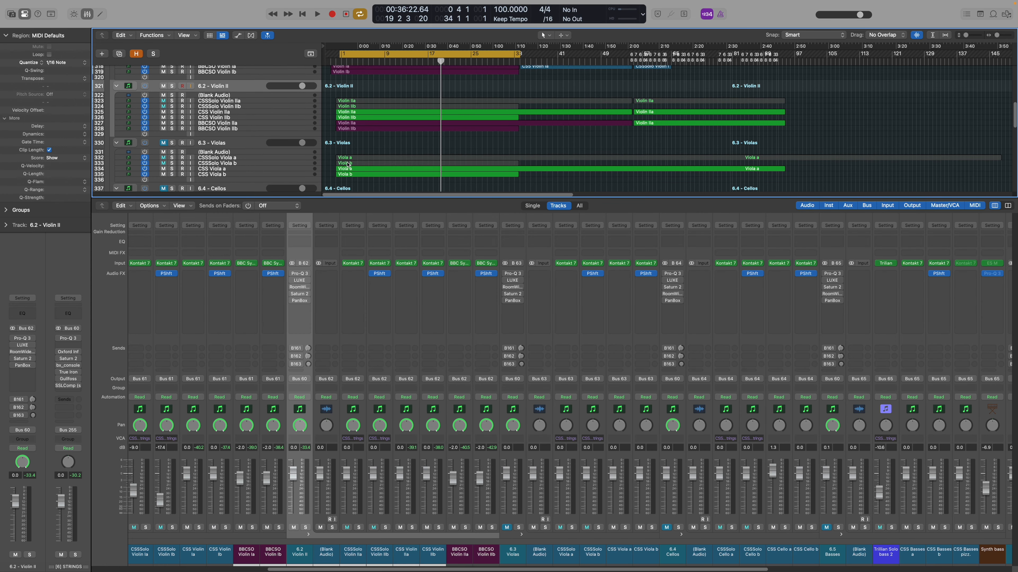
{"action": "scroll", "coordinate": [219, 153], "scroll_direction": "down", "scroll_amount": 5}
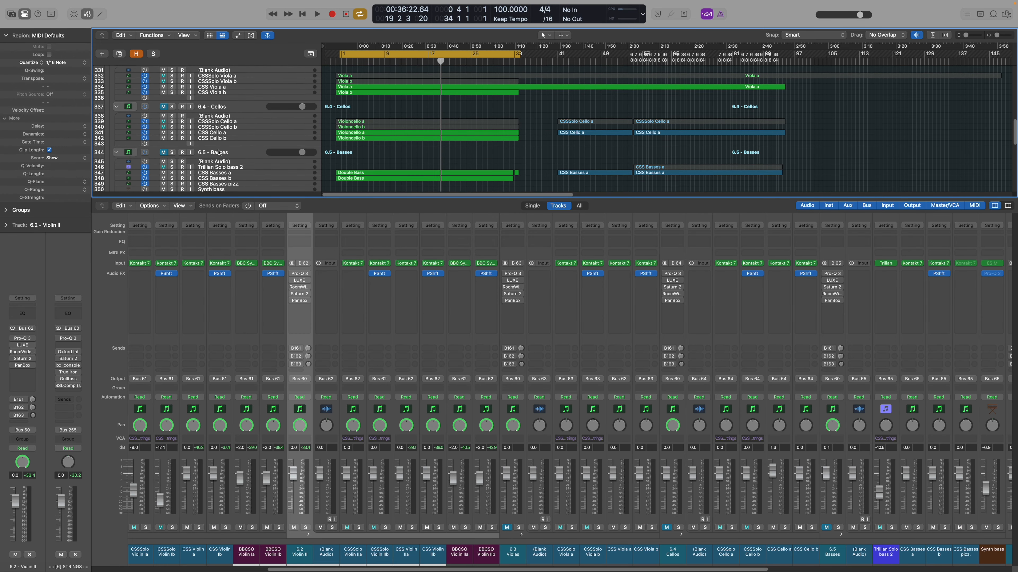
{"action": "scroll", "coordinate": [219, 152], "scroll_direction": "up", "scroll_amount": 1}
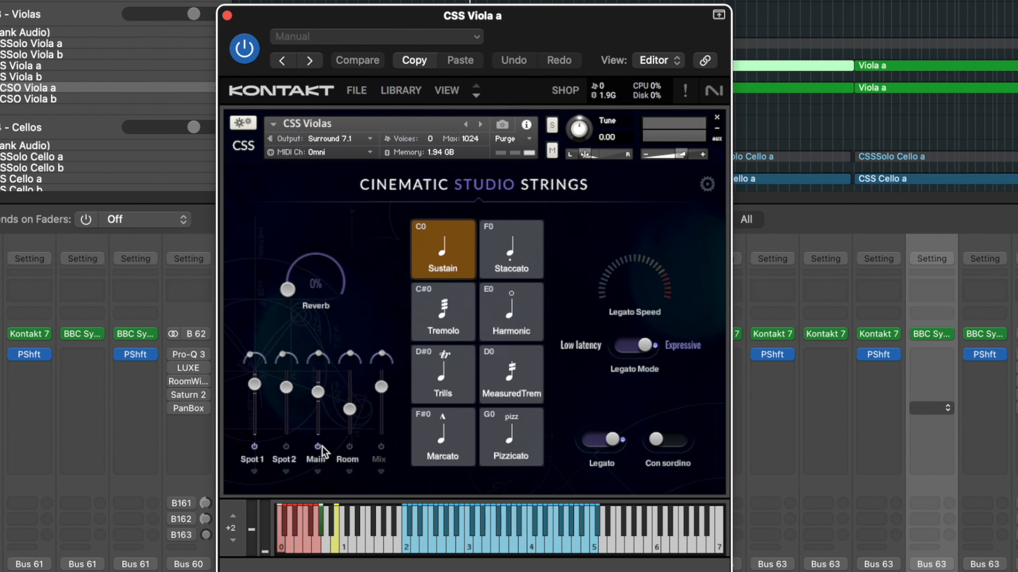
{"action": "left_click", "coordinate": [317, 446]}
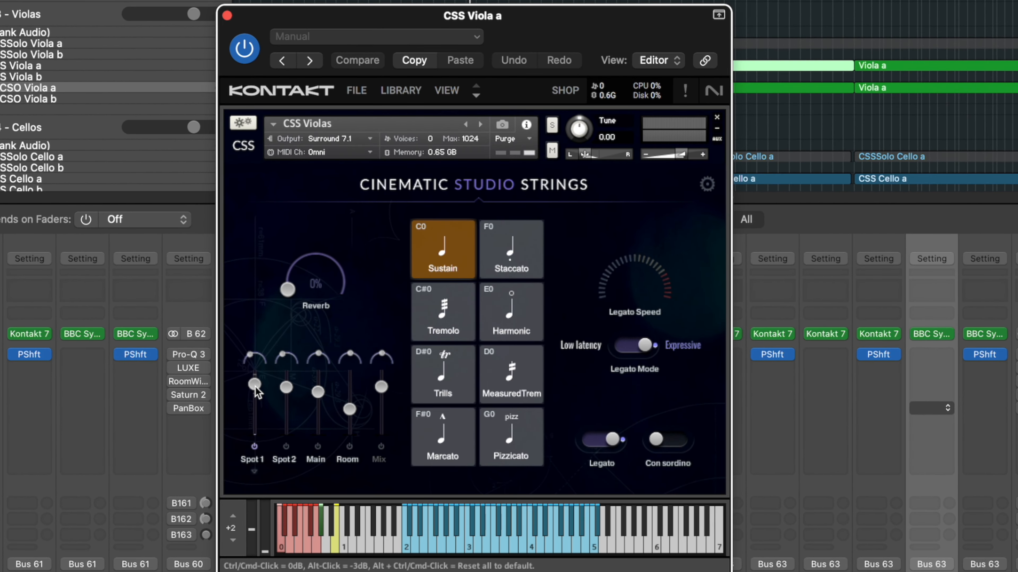
Lower the Spot 1 microphone level slightly in CSS Viola a and set its pan to 11 L
{"action": "left_click_drag", "start_coordinate": [254, 385], "coordinate": [255, 390]}
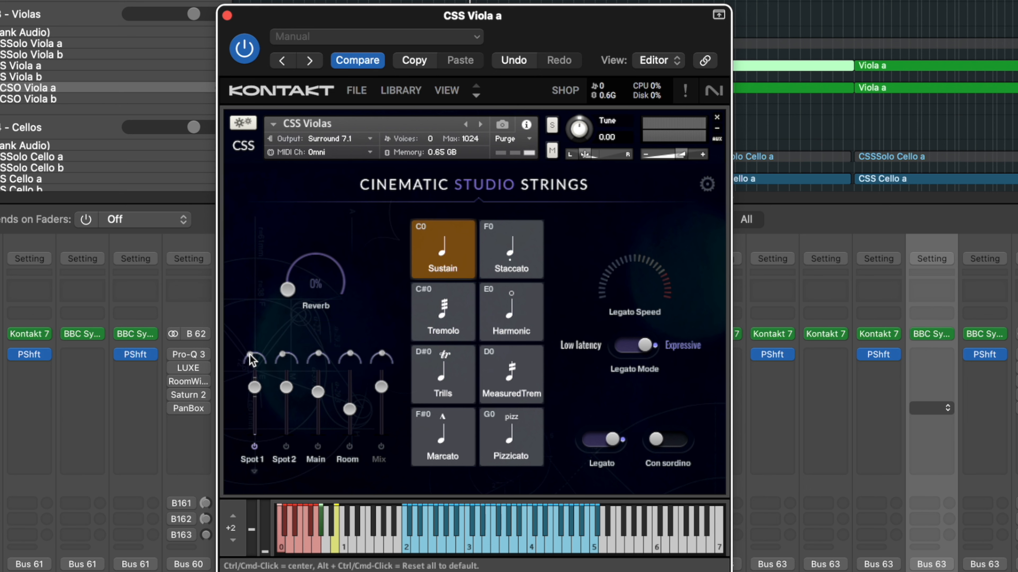
{"action": "left_click_drag", "start_coordinate": [249, 354], "coordinate": [251, 353]}
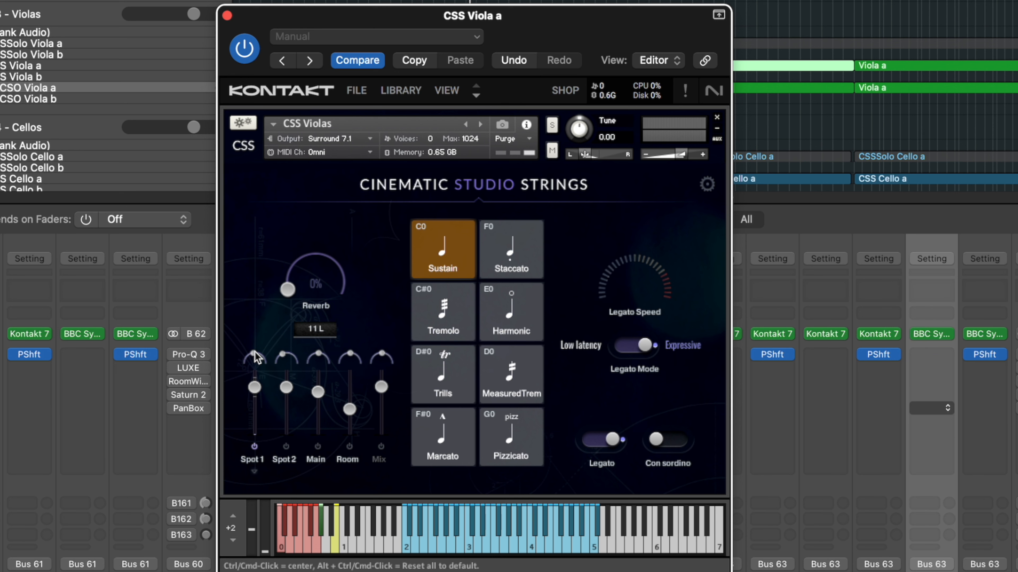
{"action": "left_click_drag", "start_coordinate": [256, 351], "coordinate": [255, 351]}
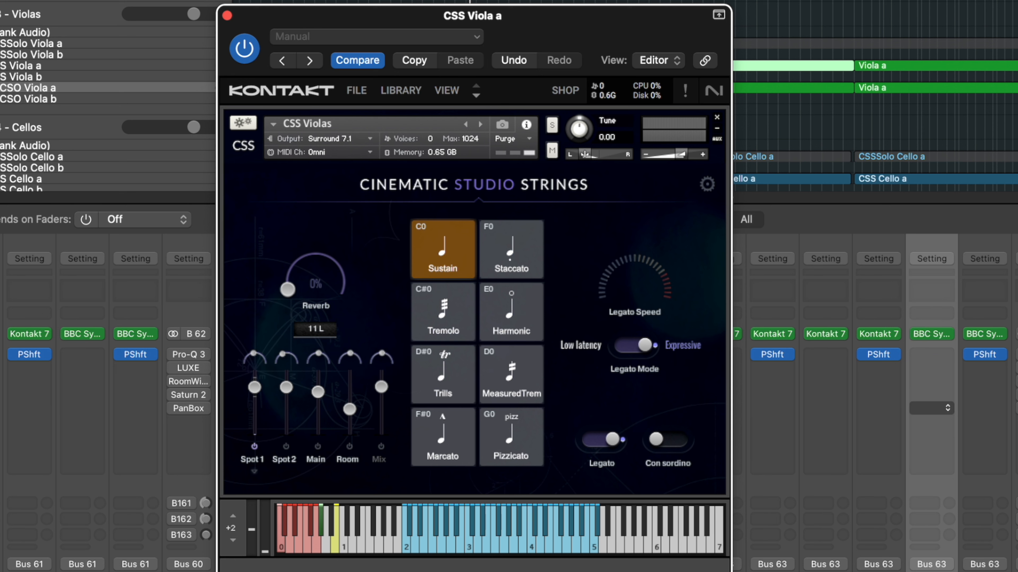
Open CSS Viola b beside CSS Viola a to compare their microphone settings, and close both instruments
{"action": "left_click_drag", "start_coordinate": [559, 37], "coordinate": [402, 52]}
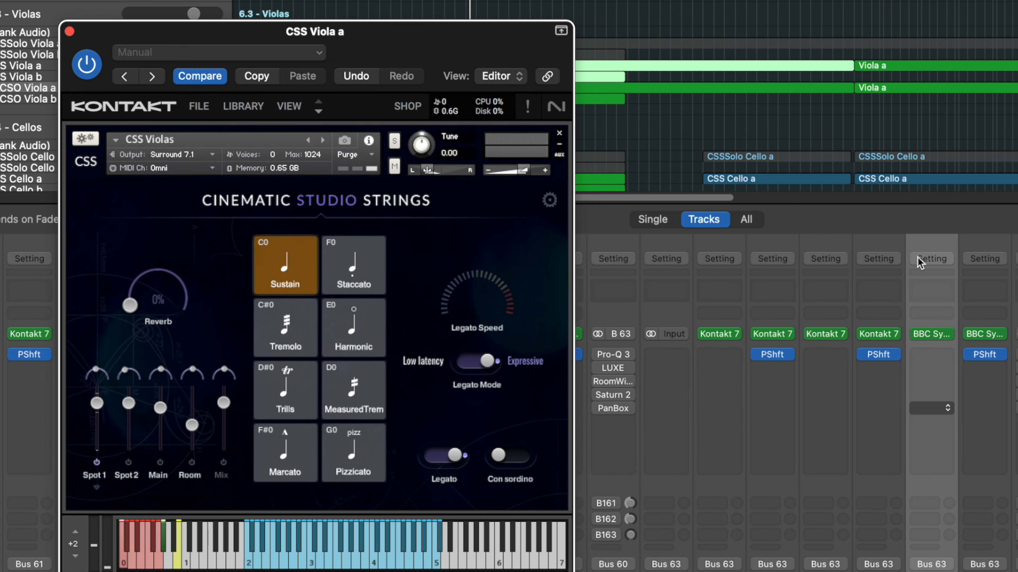
{"action": "left_click", "coordinate": [879, 335]}
{"action": "left_click_drag", "start_coordinate": [363, 23], "coordinate": [710, 40]}
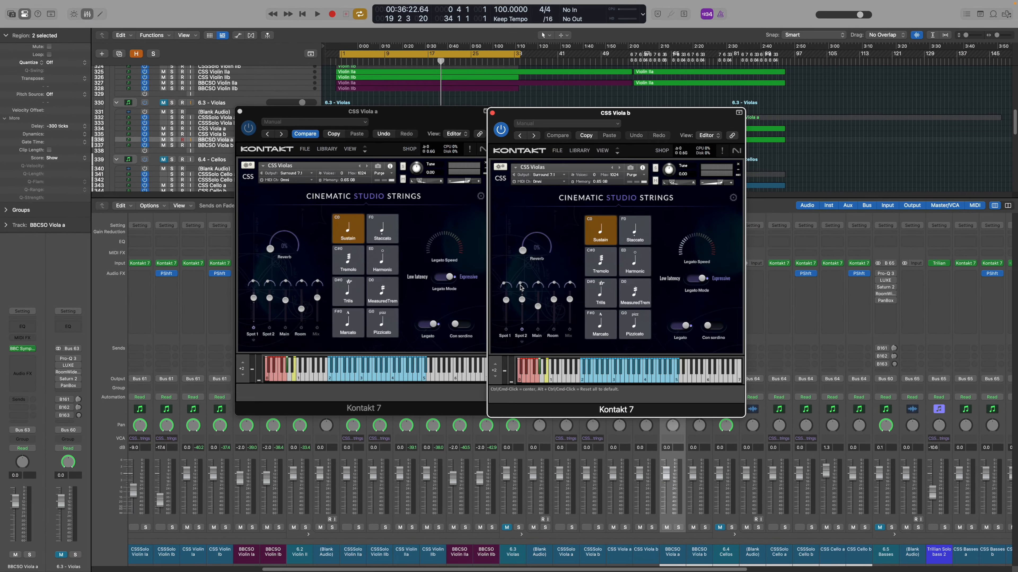
{"action": "left_click", "coordinate": [572, 35]}
{"action": "left_click", "coordinate": [240, 112]}
Load the "Blend w CSS 1" mix preset in the signal mixer of the BBCSO Viola a instrument
{"action": "left_click", "coordinate": [673, 265]}
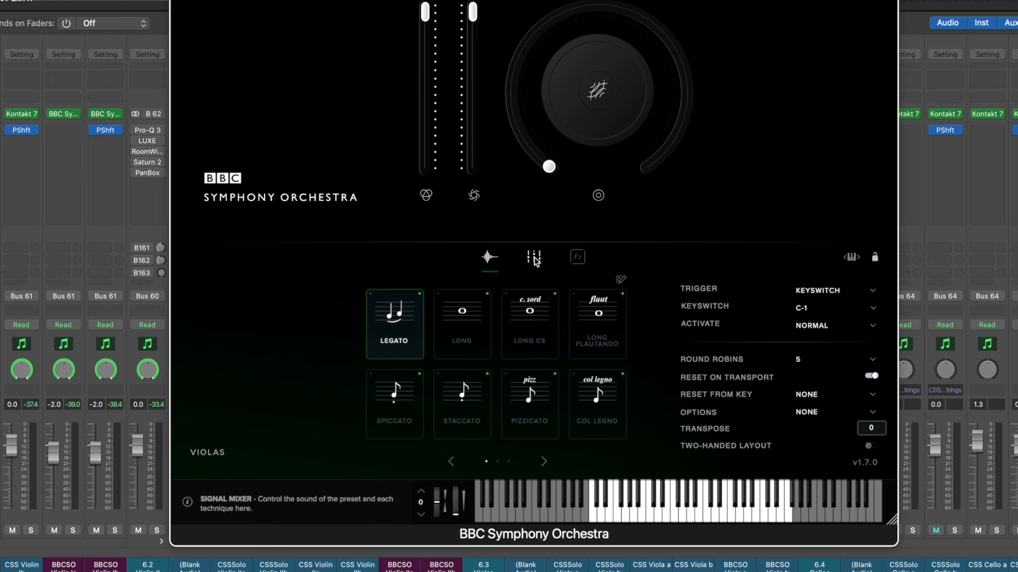
{"action": "left_click", "coordinate": [535, 259]}
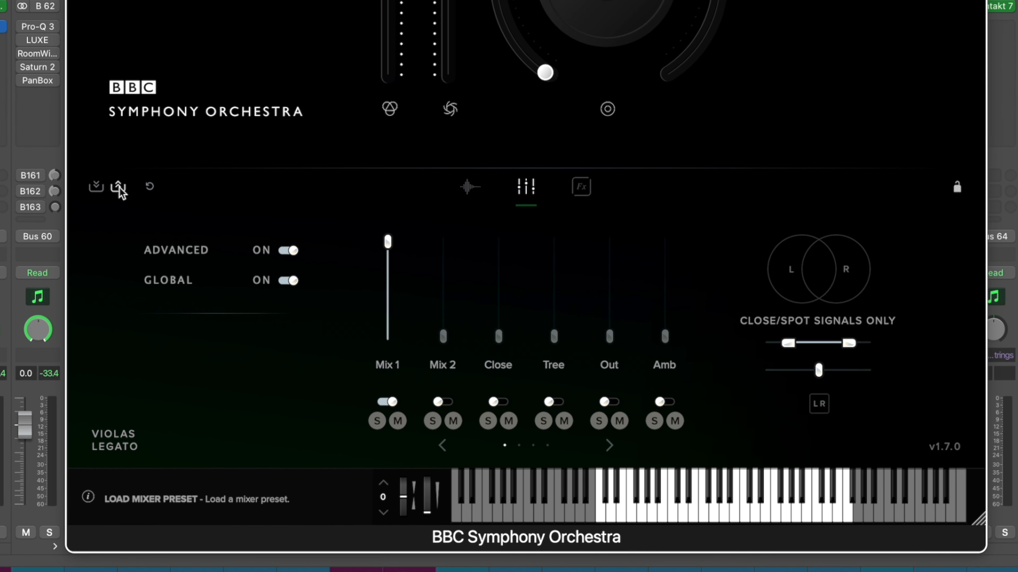
{"action": "left_click", "coordinate": [119, 187]}
{"action": "left_click", "coordinate": [189, 238]}
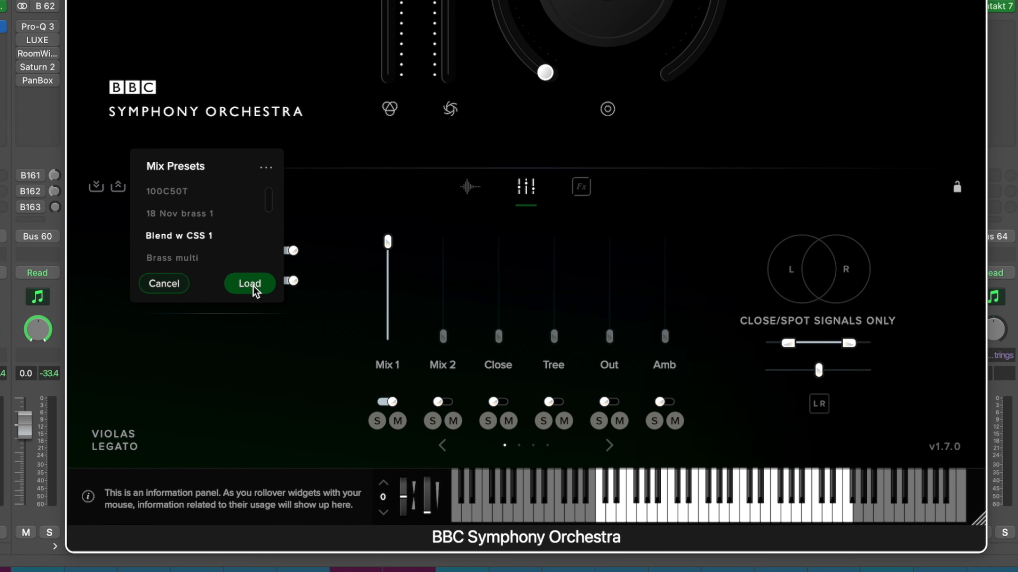
{"action": "left_click", "coordinate": [252, 286]}
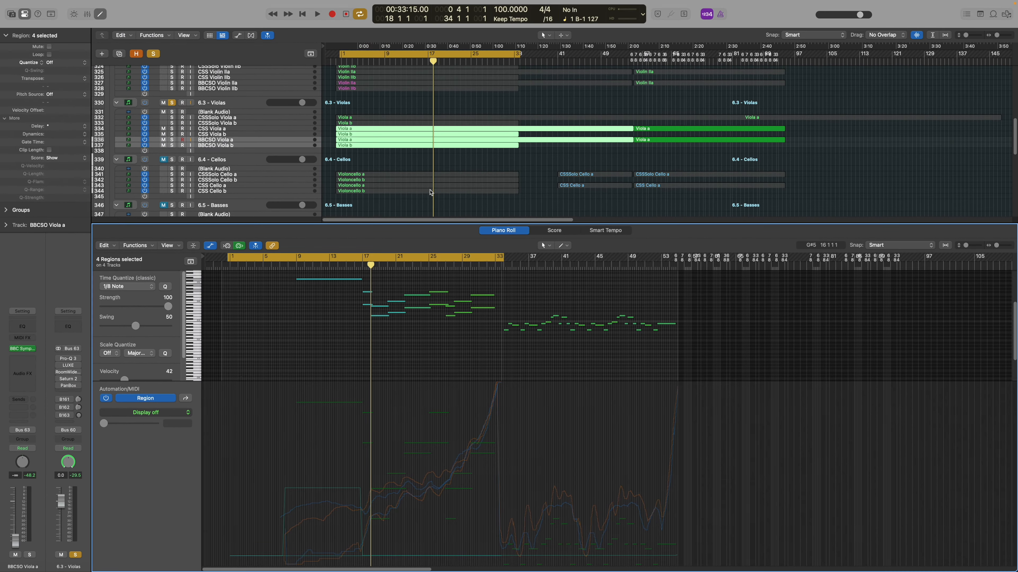
Show the mixer, play the soloed violas with cycling off, and bring BBCSO Viola a and b to -3.9 dB
{"action": "key", "text": "x"}
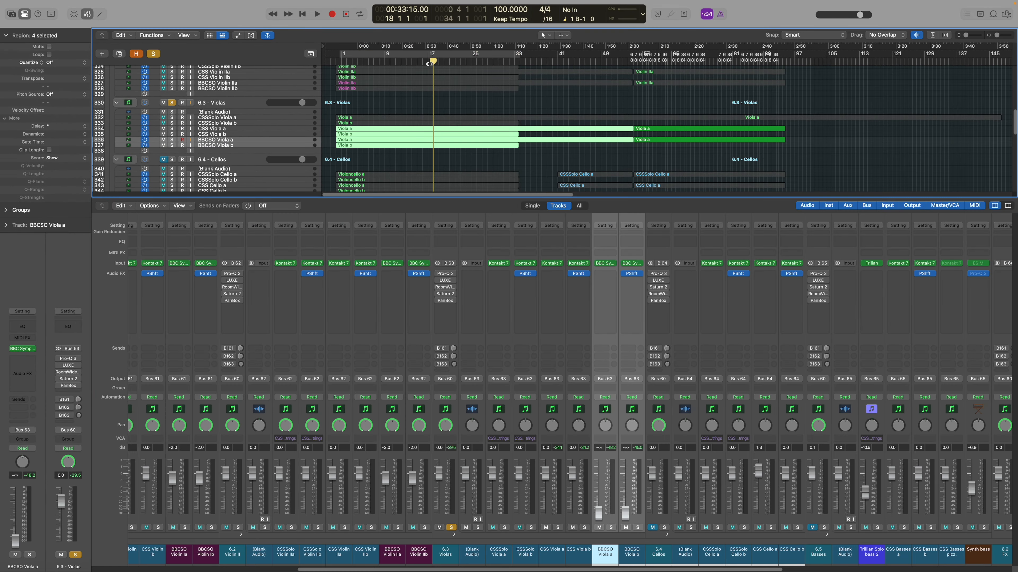
{"action": "key", "text": "c"}
{"action": "key", "text": "space"}
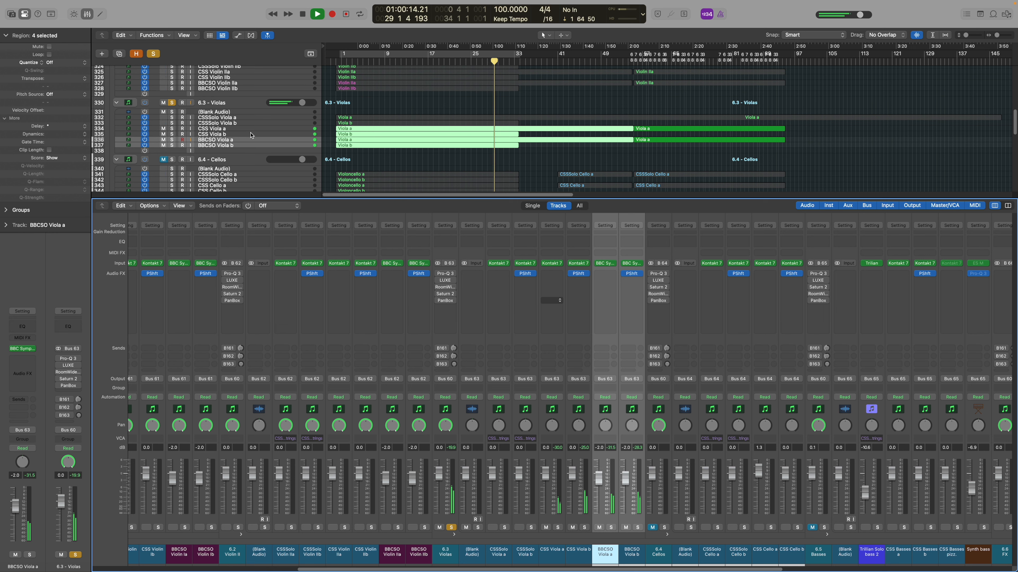
{"action": "scroll", "coordinate": [251, 135], "scroll_direction": "up", "scroll_amount": 3}
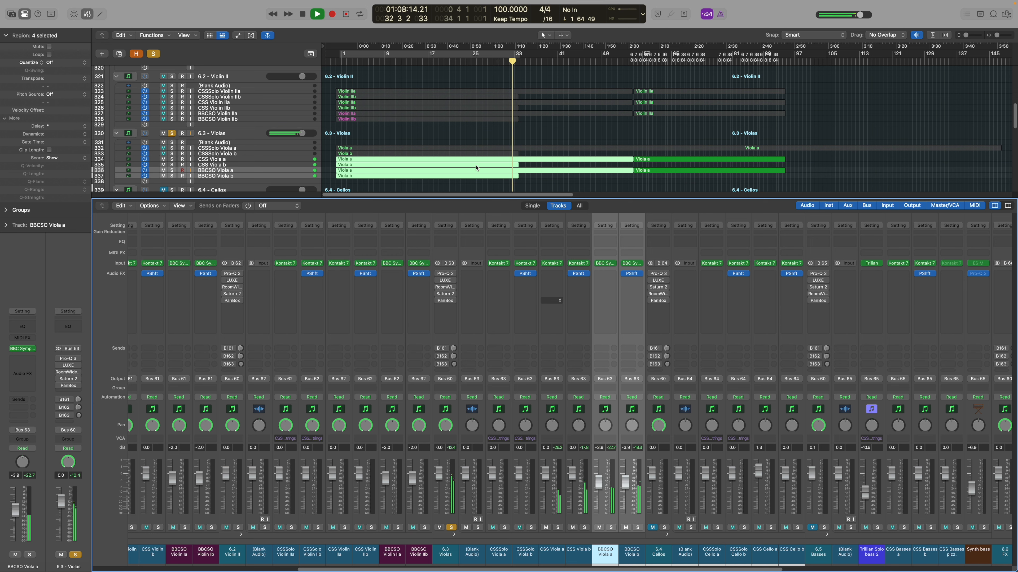
{"action": "key", "text": "space"}
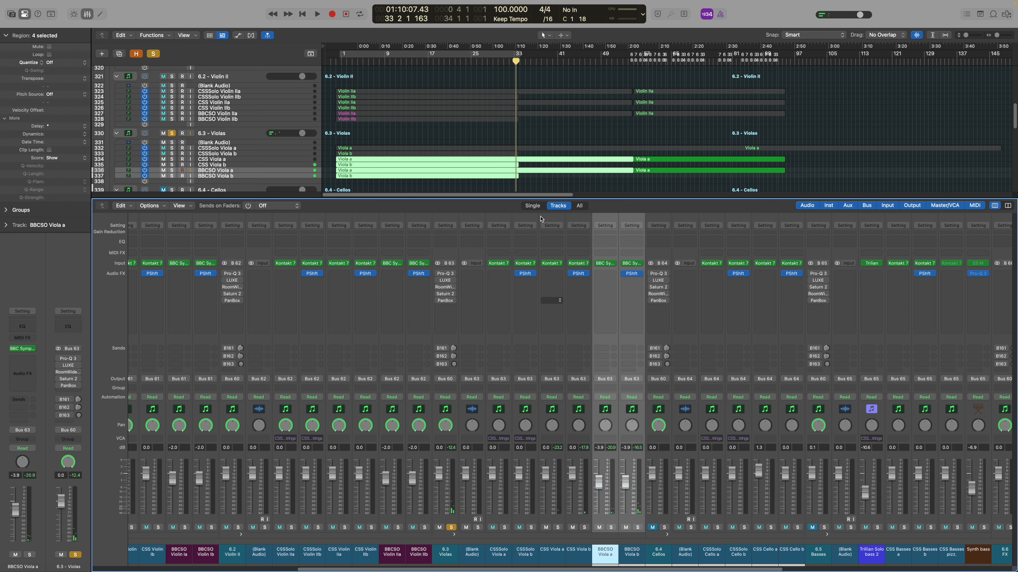
Unsolo the violas and duplicate the CSS cello track setup as a new track named "BBCSO Cello a"
{"action": "left_click", "coordinate": [172, 134]}
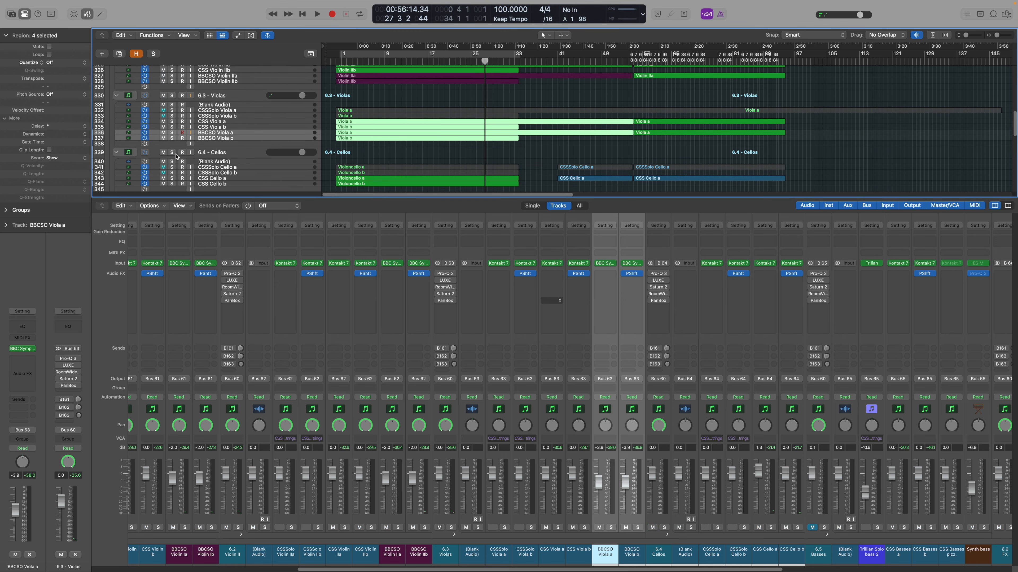
{"action": "scroll", "coordinate": [233, 168], "scroll_direction": "down", "scroll_amount": 3}
{"action": "left_click", "coordinate": [245, 169]}
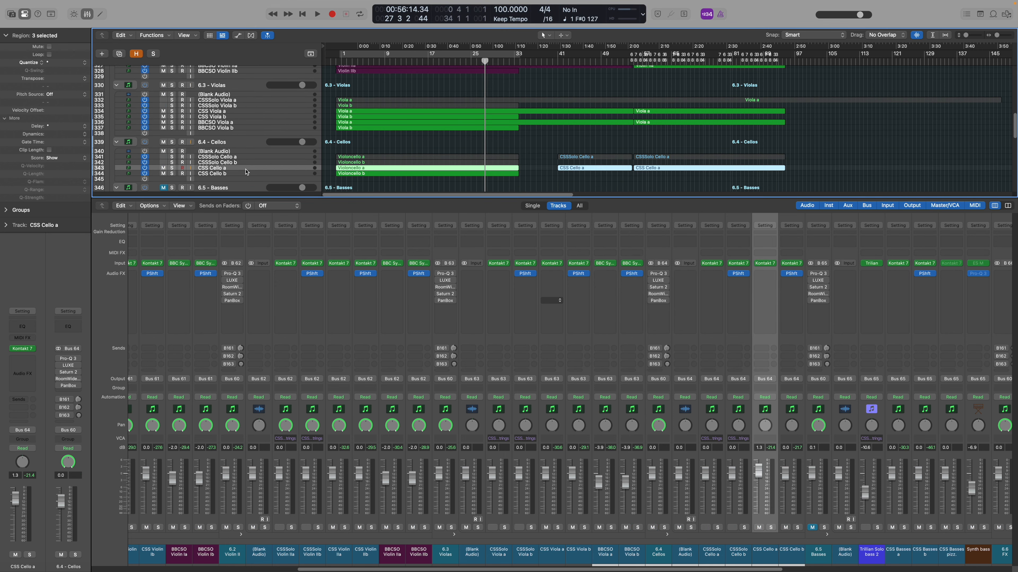
{"action": "left_click", "coordinate": [259, 174]}
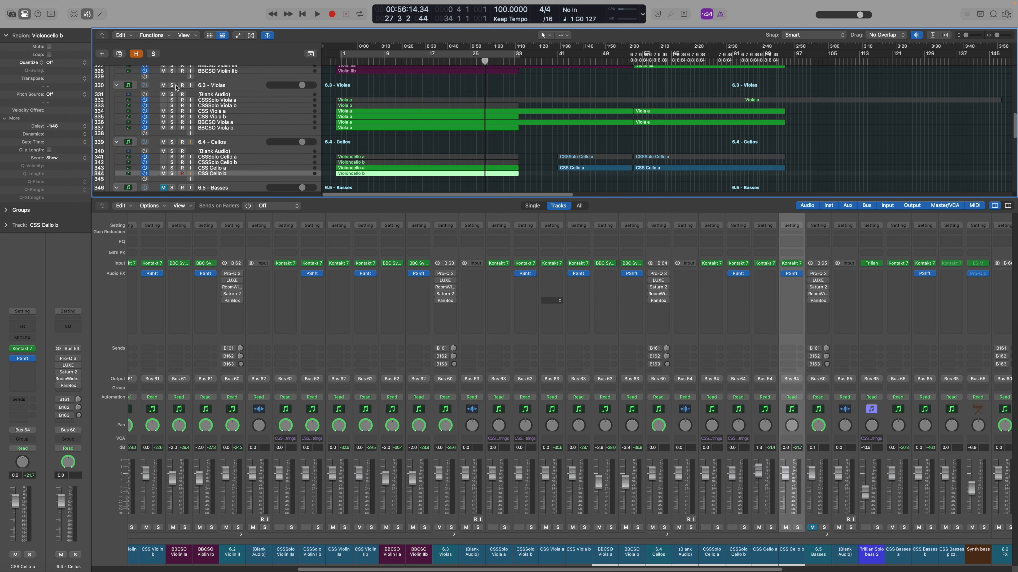
{"action": "key", "text": "super+d"}
{"action": "type", "text": "BBCSO Cello a"}
Load BBC Symphony Orchestra with the Strings: Celli preset on BBCSO Cello a, and close the instrument
{"action": "left_click", "coordinate": [825, 264]}
{"action": "left_click", "coordinate": [863, 220]}
{"action": "left_click", "coordinate": [447, 163]}
{"action": "left_click", "coordinate": [565, 309]}
{"action": "left_click", "coordinate": [319, 104]}
Duplicate the track as "BBCSO Cello b", check its instrument, and open the CSS Cello a and b instruments
{"action": "key", "text": "super+d"}
{"action": "type", "text": "BBCSO Cello b"}
{"action": "left_click", "coordinate": [845, 263]}
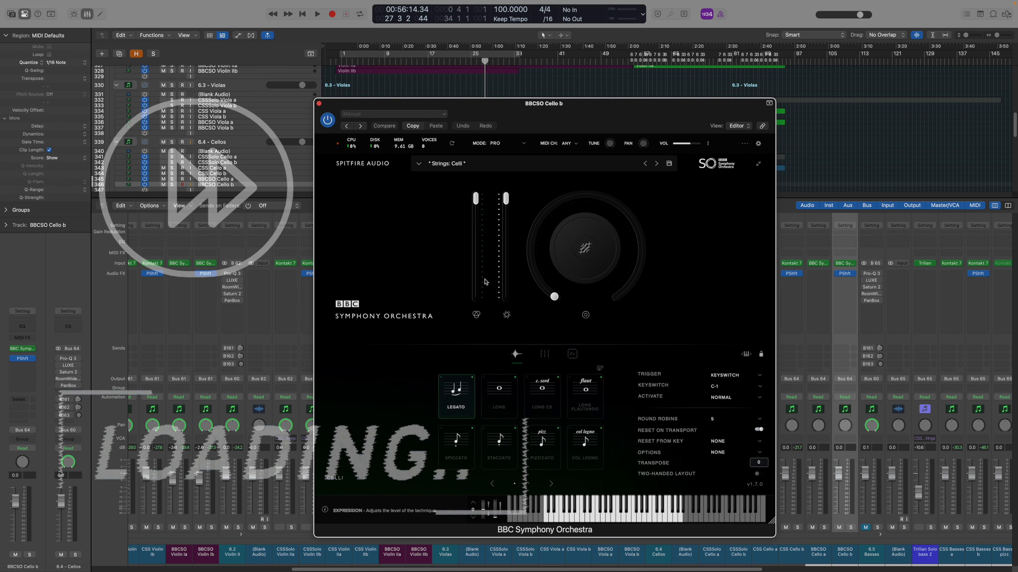
{"action": "left_click", "coordinate": [319, 104]}
{"action": "left_click", "coordinate": [765, 264]}
{"action": "left_click", "coordinate": [791, 263]}
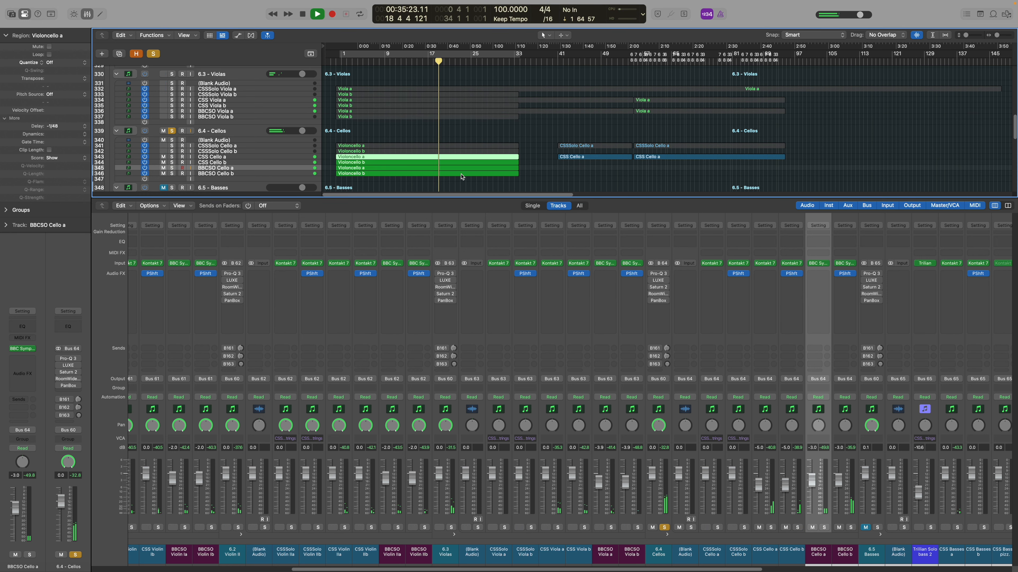
View the four CSS and BBCSO cello regions together in the Piano Roll, and isolate the CSS Violoncello a region to examine its automation
{"action": "left_click_drag", "start_coordinate": [461, 177], "coordinate": [455, 158]}
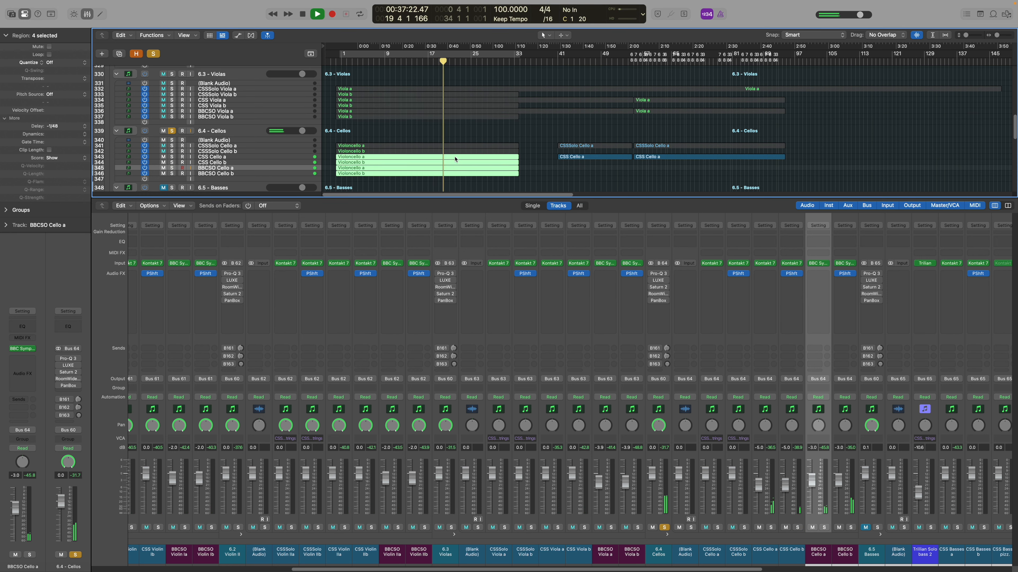
{"action": "double_click", "coordinate": [455, 159]}
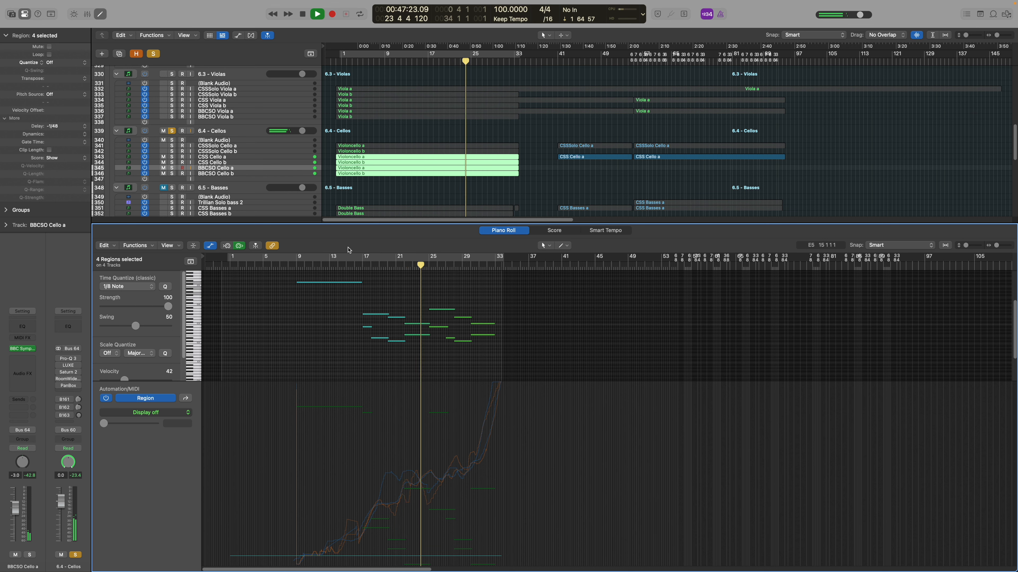
{"action": "left_click", "coordinate": [390, 158]}
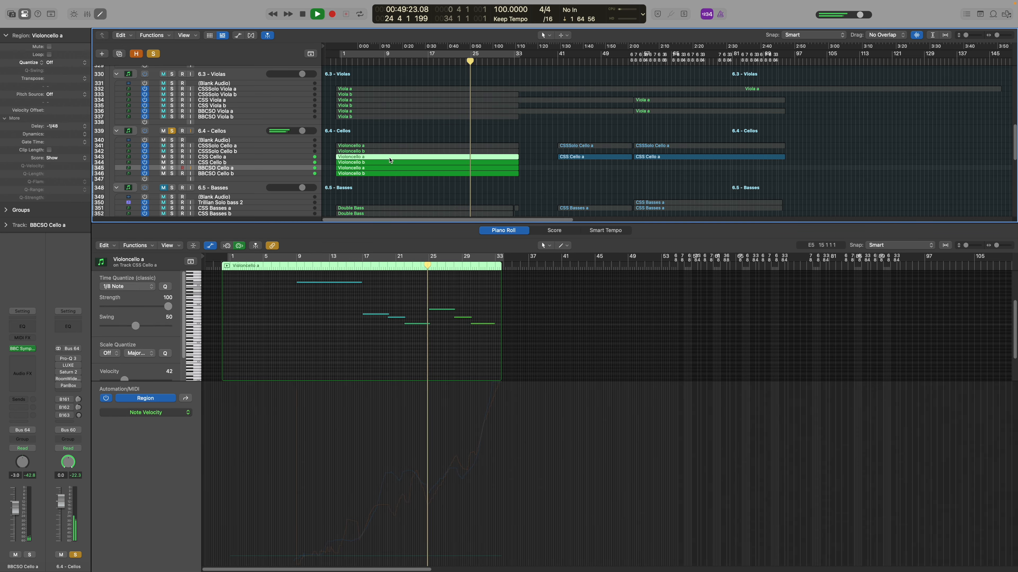
{"action": "left_click", "coordinate": [181, 412]}
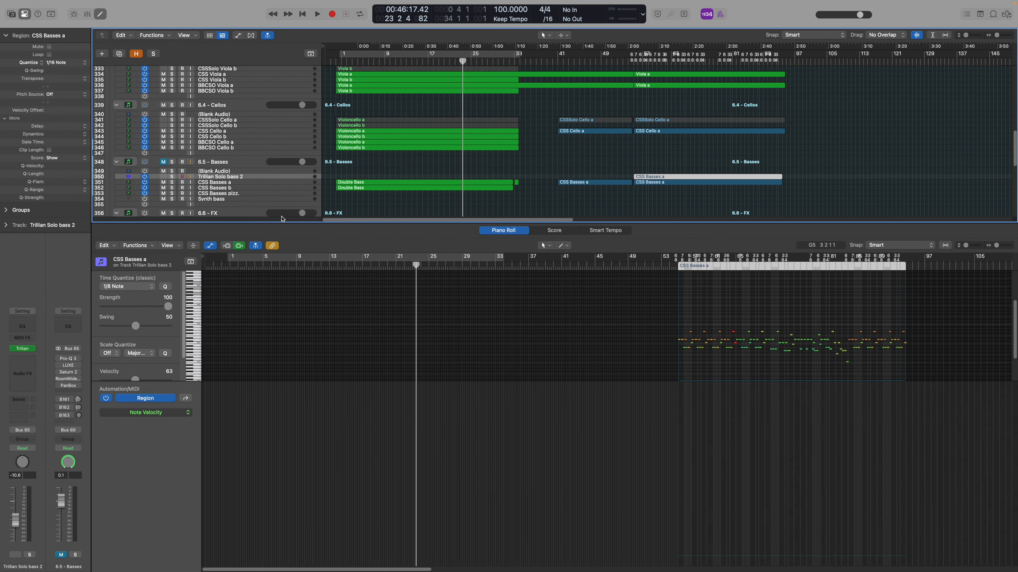
Open the BBCSO Basses a and b instruments to compare their settings with the CSS basses, and close both
{"action": "left_click", "coordinate": [240, 192]}
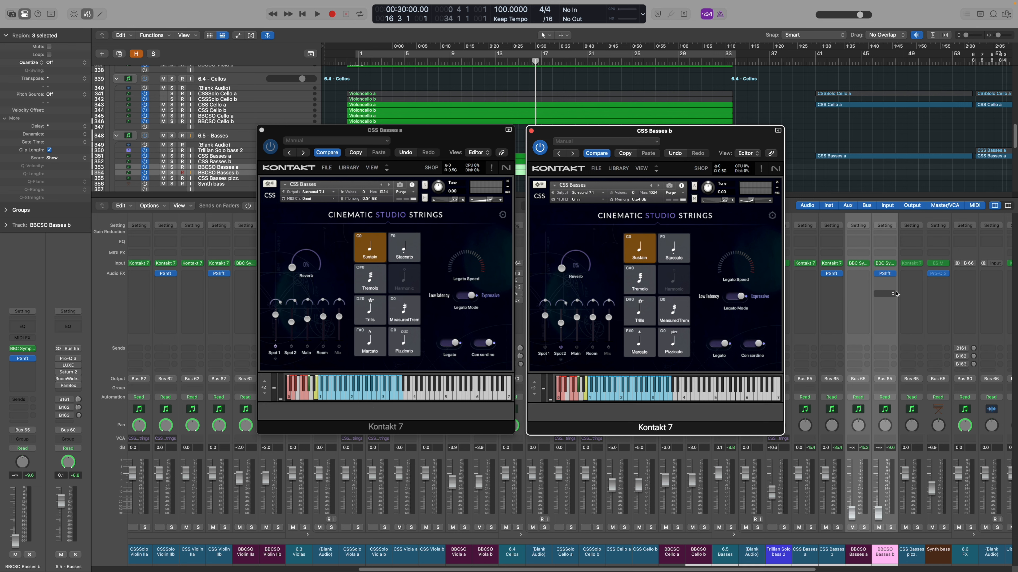
{"action": "left_click", "coordinate": [861, 265]}
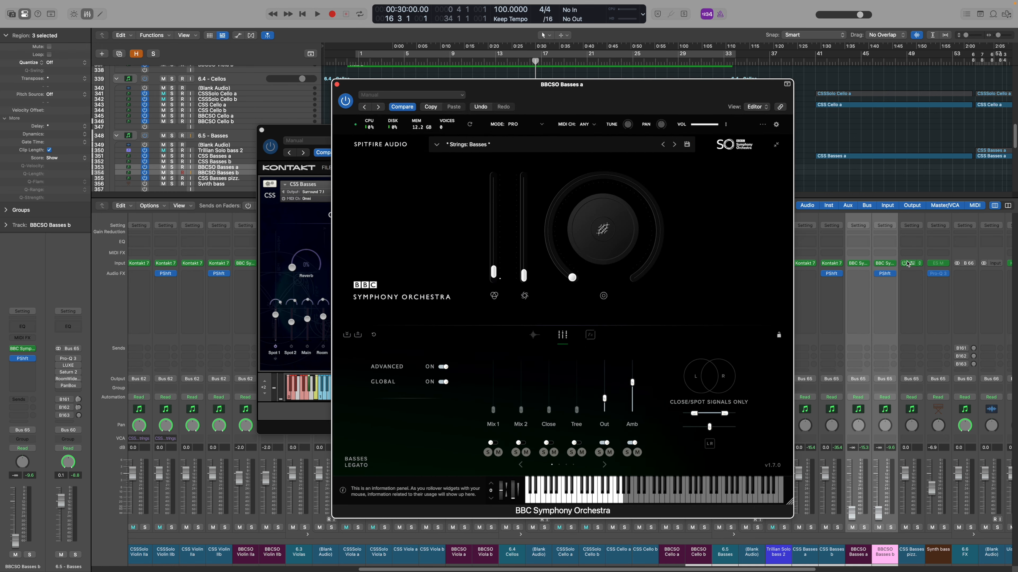
{"action": "left_click", "coordinate": [889, 264]}
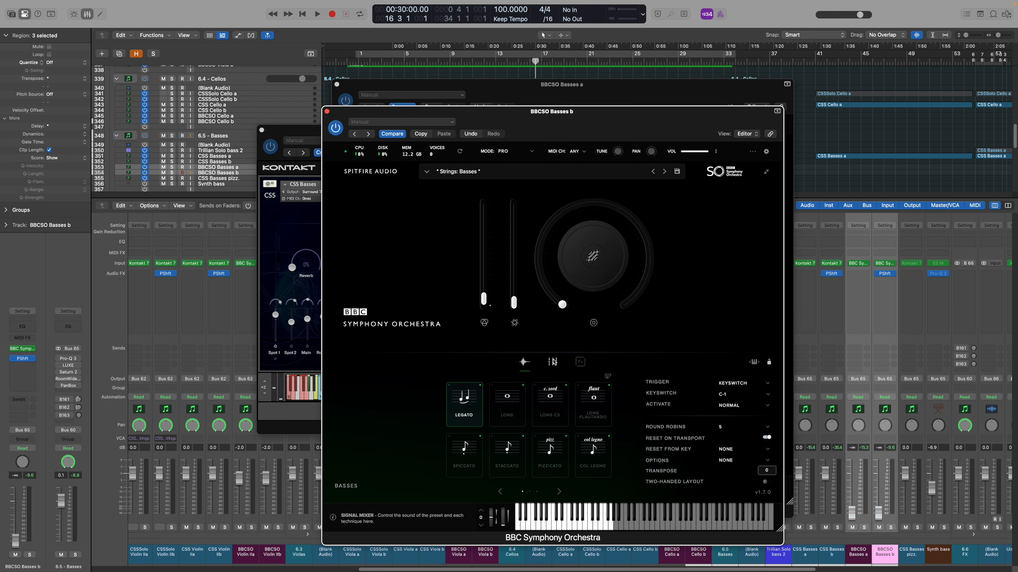
{"action": "left_click", "coordinate": [327, 111]}
{"action": "left_click", "coordinate": [337, 85]}
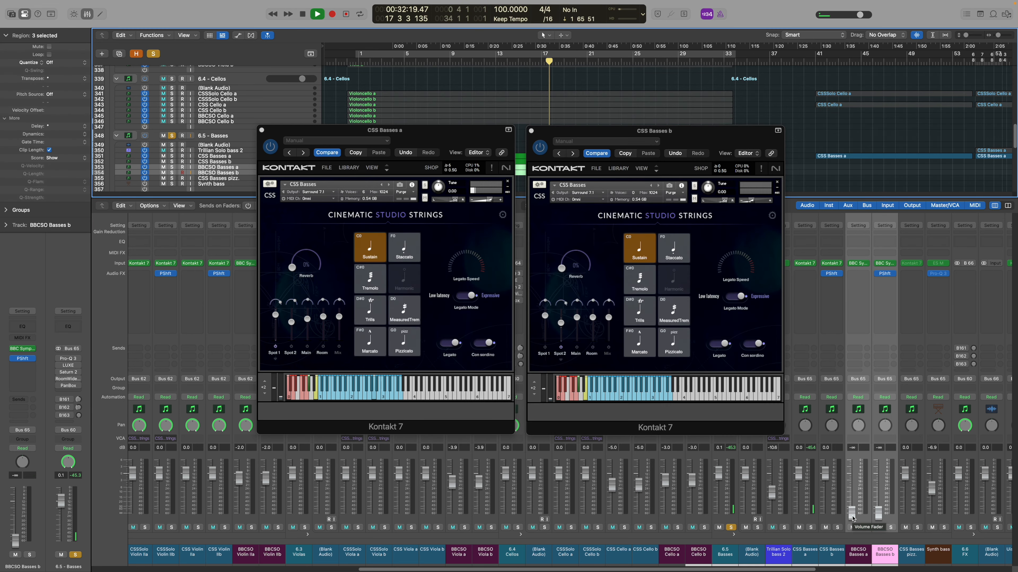
Raise BBCSO Basses a and b gradually to -4.4 dB while the soloed basses play, and stop playback
{"action": "left_click_drag", "start_coordinate": [853, 519], "coordinate": [852, 503]}
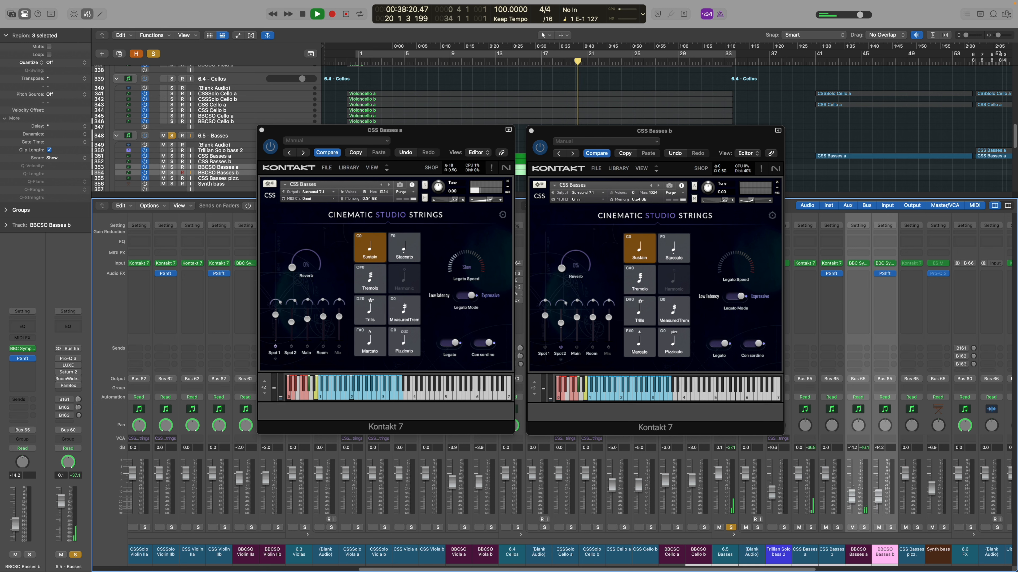
{"action": "left_click_drag", "start_coordinate": [852, 497], "coordinate": [852, 487]}
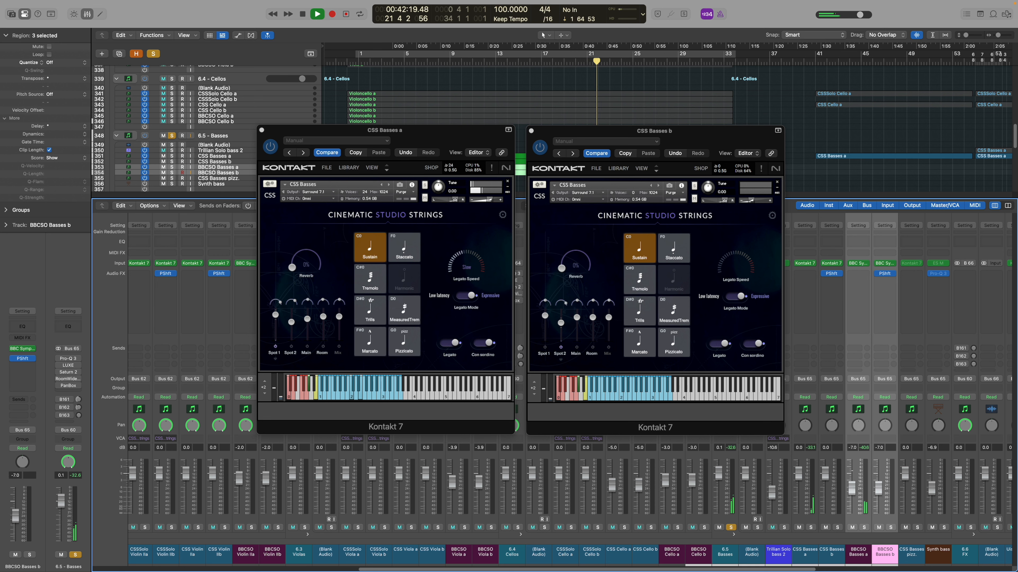
{"action": "left_click_drag", "start_coordinate": [853, 488], "coordinate": [852, 486]}
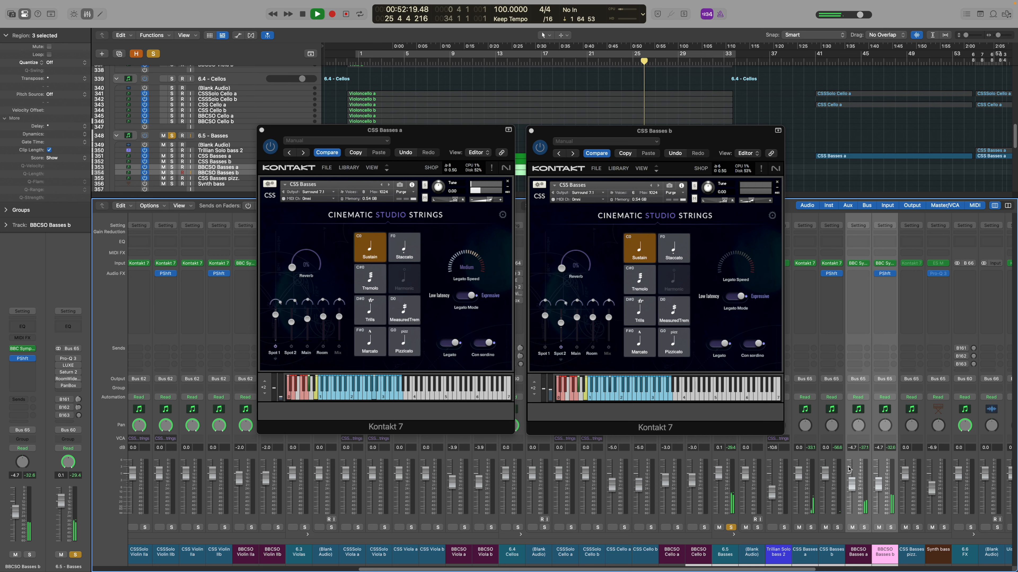
{"action": "left_click_drag", "start_coordinate": [853, 485], "coordinate": [853, 483]}
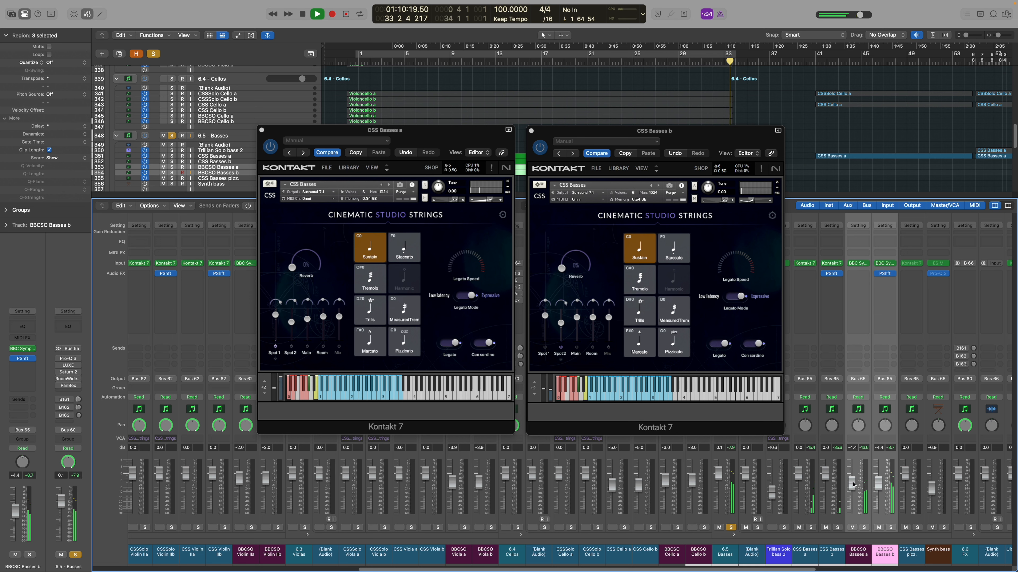
{"action": "key", "text": "space"}
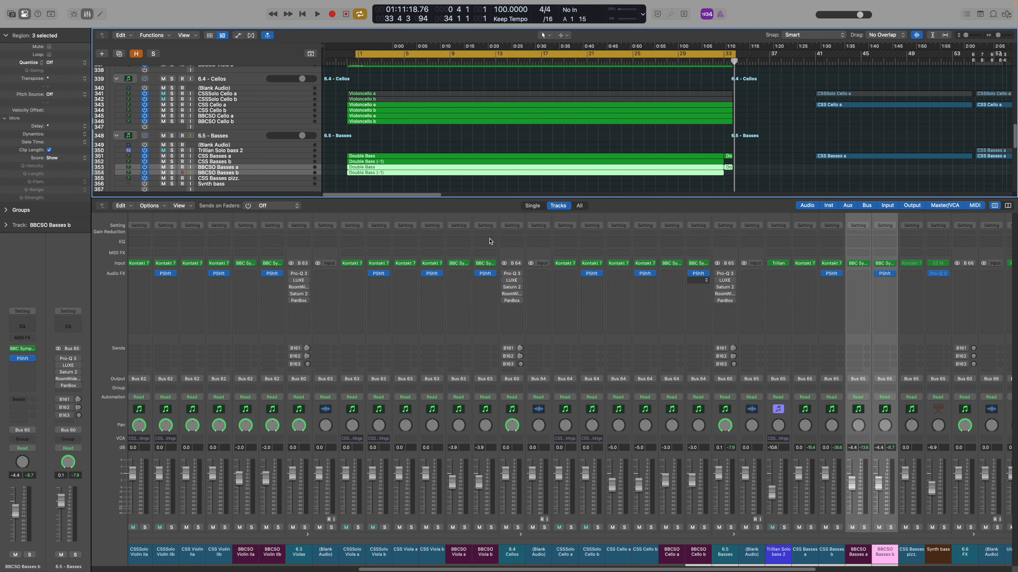
Review the string channel levels, listen to the full blended string section, stop playback and return to the mixer
{"action": "scroll", "coordinate": [483, 361], "scroll_direction": "left", "scroll_amount": 5}
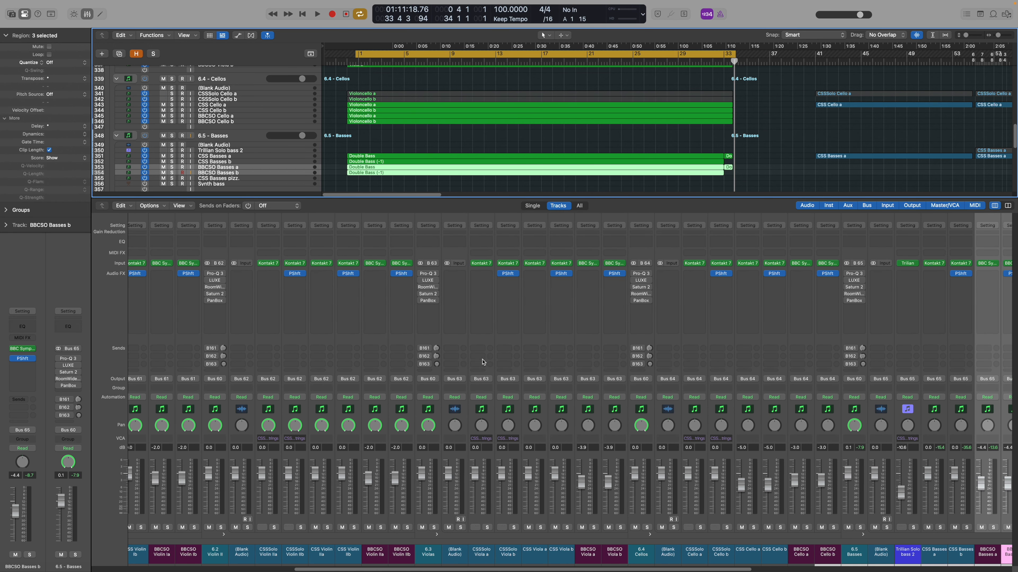
{"action": "scroll", "coordinate": [649, 570], "scroll_direction": "left", "scroll_amount": 8}
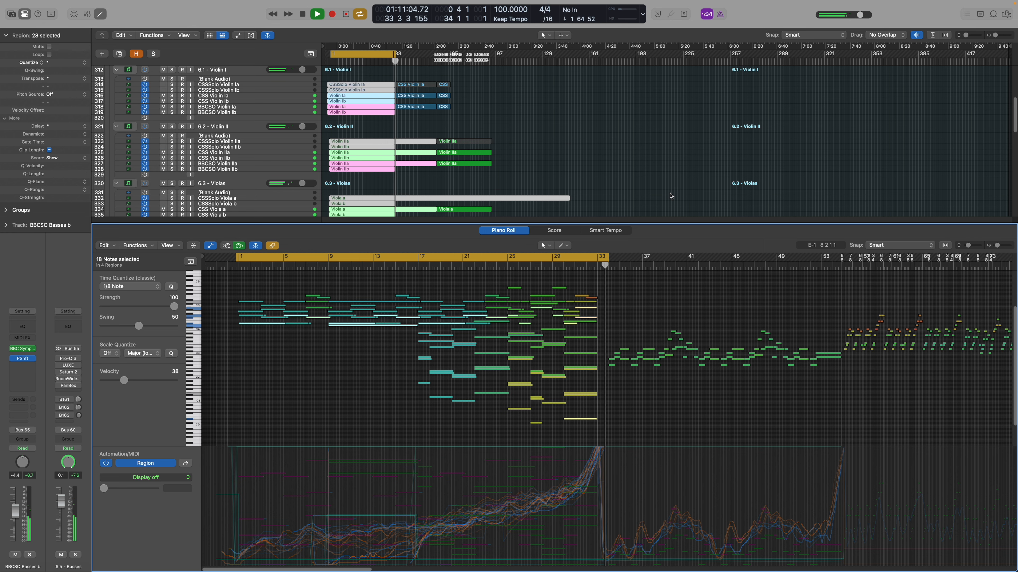
{"action": "key", "text": "space"}
{"action": "key", "text": "x"}
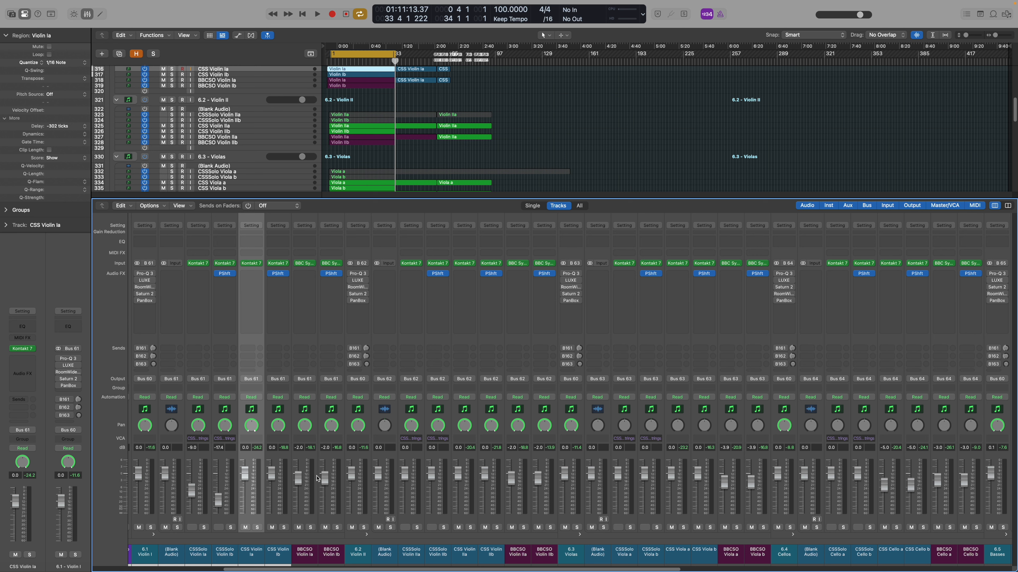
Check that VCA is enabled among the mixer's channel strip components
{"action": "left_click", "coordinate": [186, 209]}
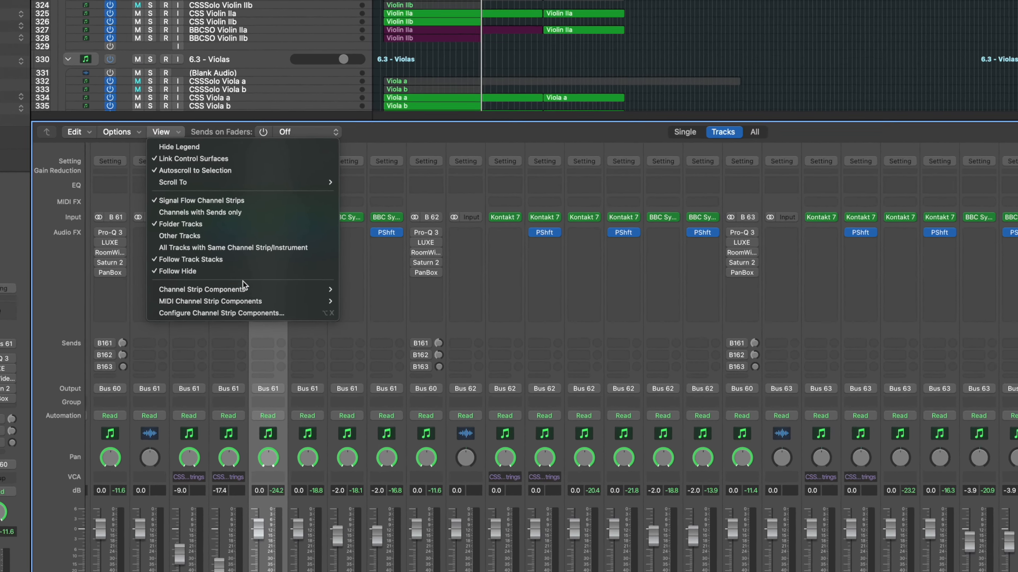
{"action": "mouse_move", "coordinate": [232, 310]}
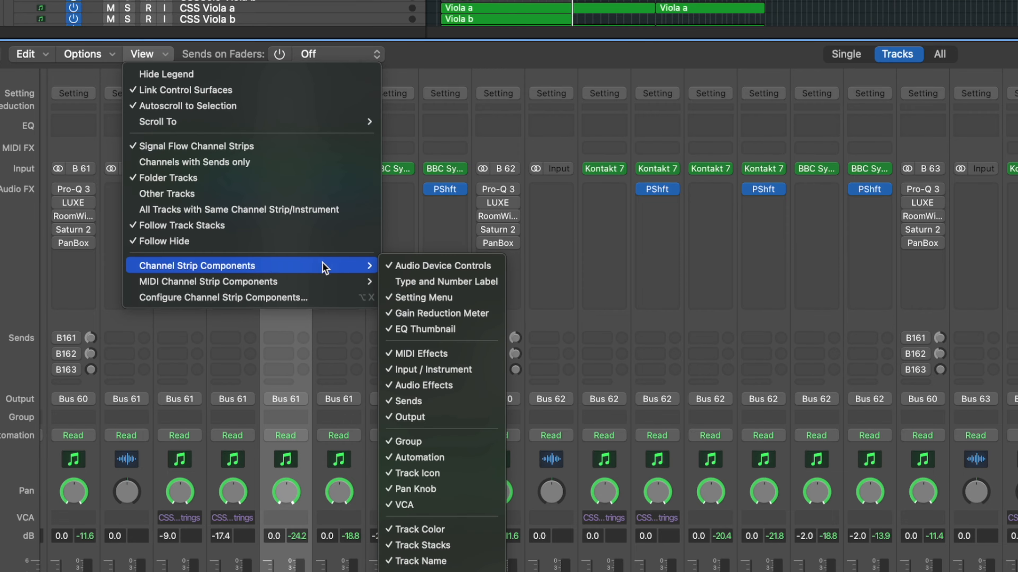
{"action": "left_click", "coordinate": [352, 467]}
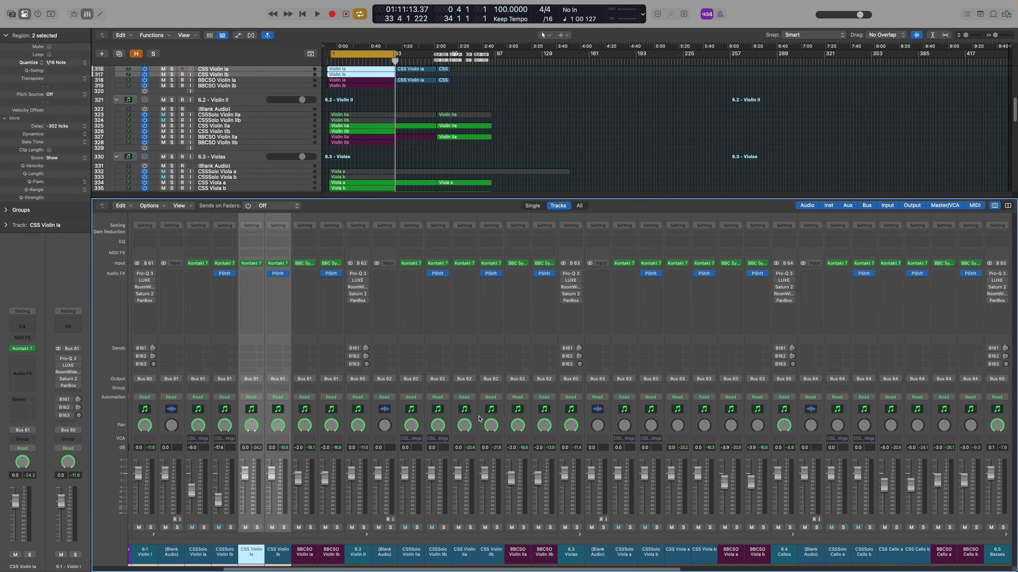
Add the CSS Violin II, Viola, Cello and Basses a and b channels to the selected CSS Violin I channels, and create a new VCA for them
{"action": "left_click", "coordinate": [467, 419], "text": "super"}
{"action": "left_click", "coordinate": [491, 419], "text": "super"}
{"action": "scroll", "coordinate": [561, 418], "scroll_direction": "right", "scroll_amount": 3}
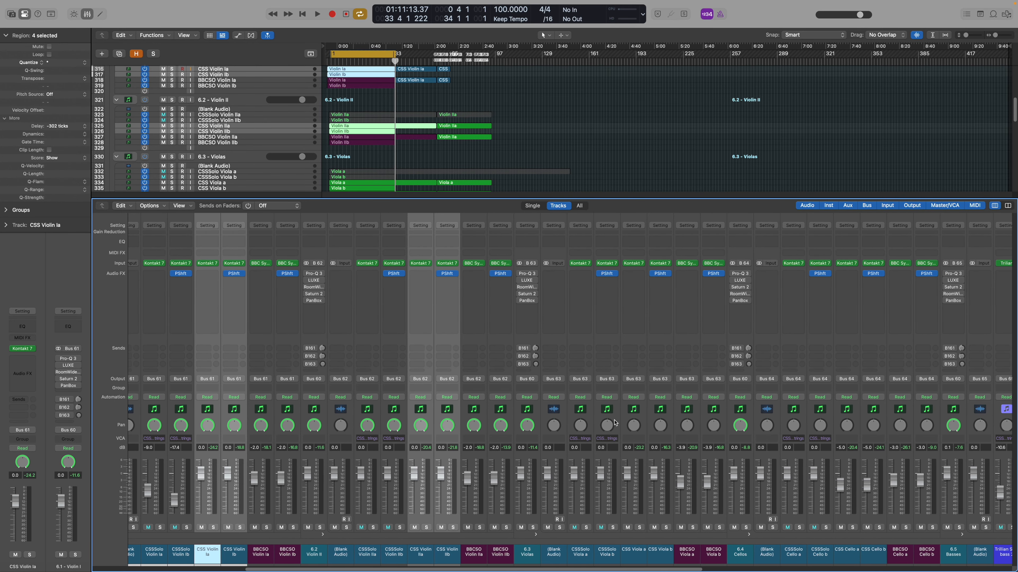
{"action": "left_click", "coordinate": [637, 417], "text": "super"}
{"action": "left_click", "coordinate": [657, 413], "text": "super"}
{"action": "scroll", "coordinate": [672, 415], "scroll_direction": "right", "scroll_amount": 6}
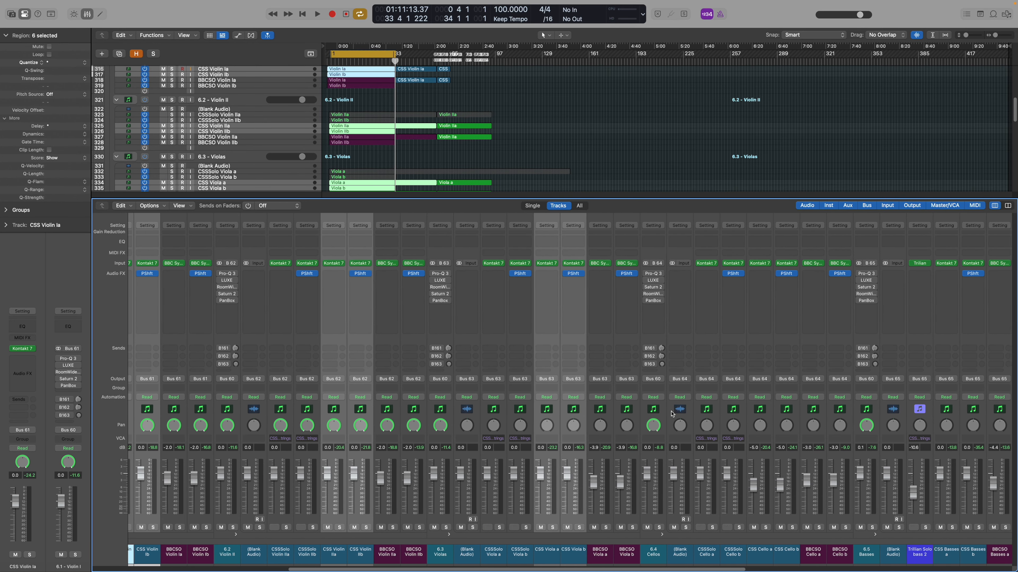
{"action": "left_click", "coordinate": [758, 415], "text": "super"}
{"action": "left_click", "coordinate": [782, 417], "text": "super"}
{"action": "scroll", "coordinate": [769, 415], "scroll_direction": "right", "scroll_amount": 13}
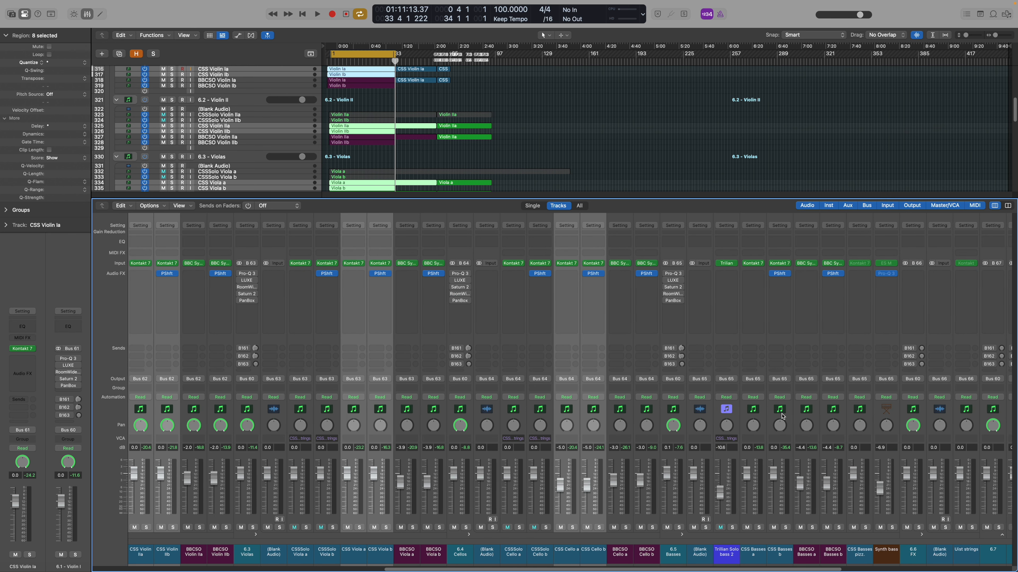
{"action": "left_click", "coordinate": [728, 411], "text": "super"}
{"action": "left_click", "coordinate": [751, 414], "text": "super"}
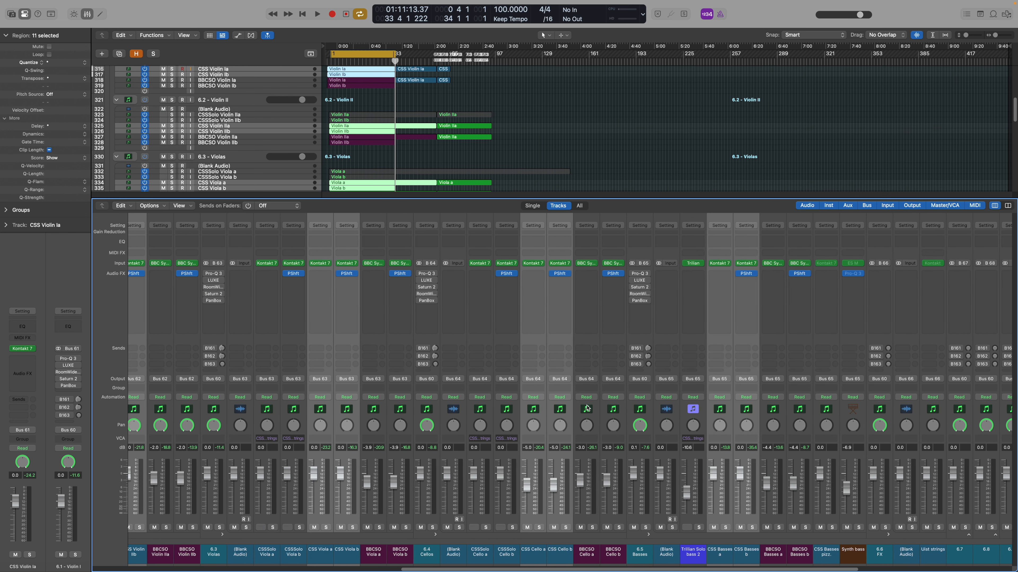
{"action": "scroll", "coordinate": [588, 410], "scroll_direction": "left", "scroll_amount": 20}
{"action": "scroll", "coordinate": [587, 409], "scroll_direction": "left", "scroll_amount": 1}
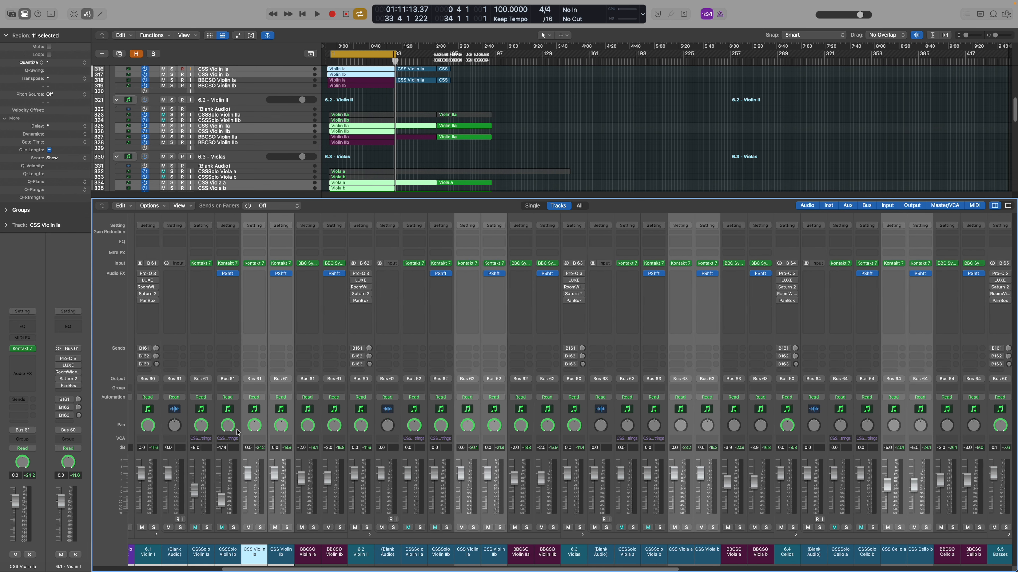
{"action": "left_click", "coordinate": [253, 440]}
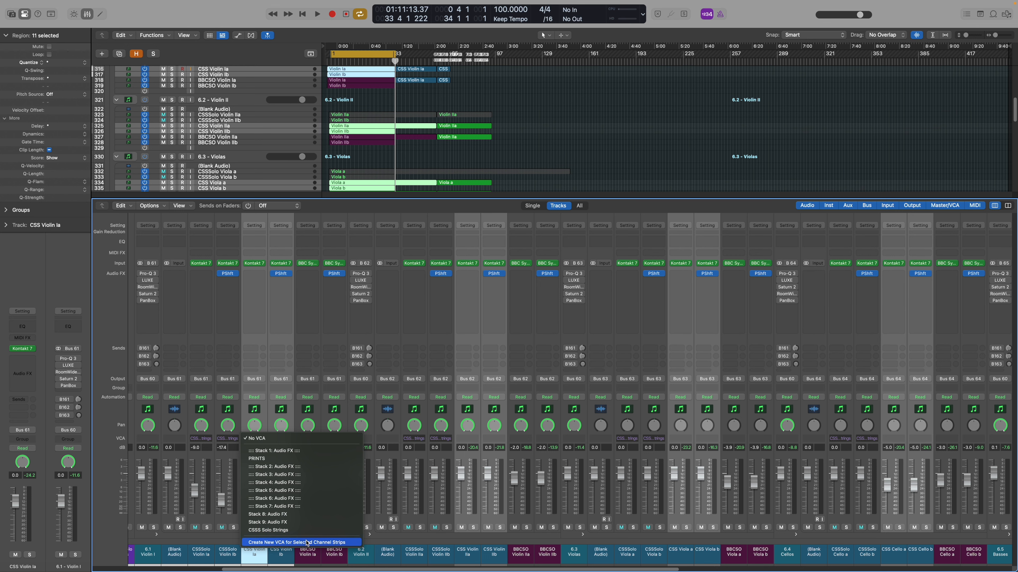
{"action": "left_click", "coordinate": [307, 542]}
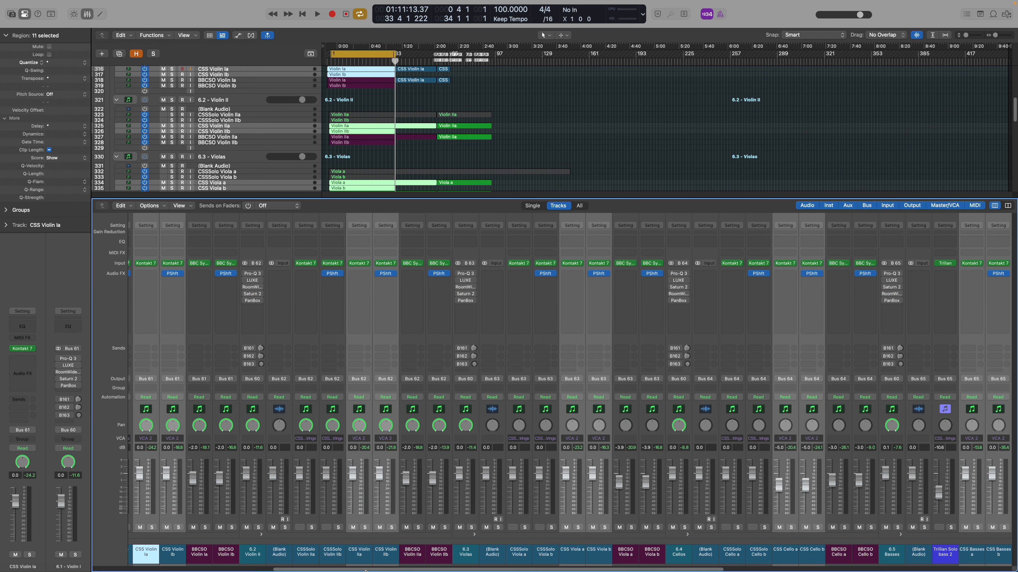
Rename the newly created VCA at the end of the mixer to "CSS Strings"
{"action": "left_click_drag", "start_coordinate": [367, 570], "coordinate": [677, 571]}
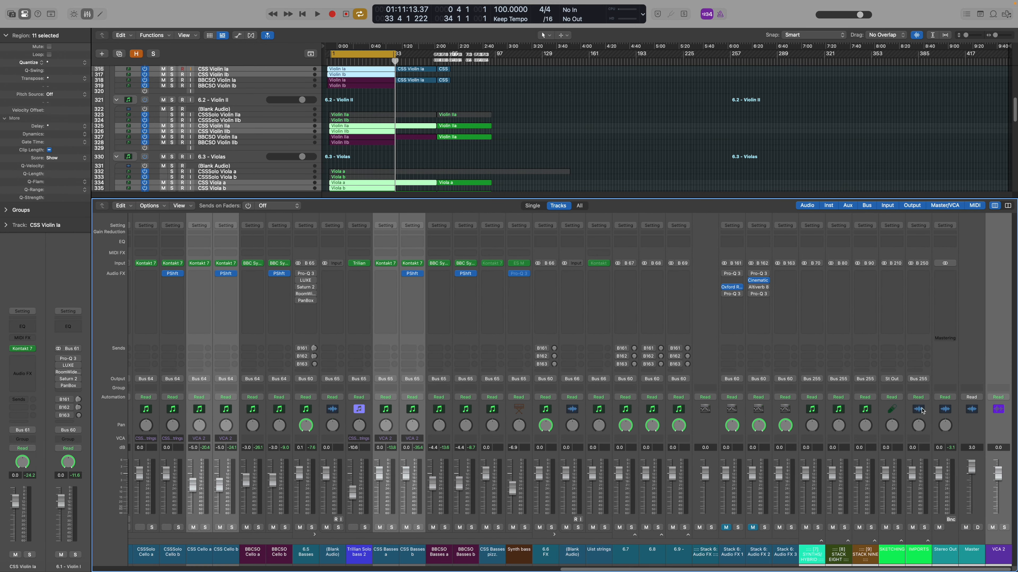
{"action": "left_click", "coordinate": [1002, 551]}
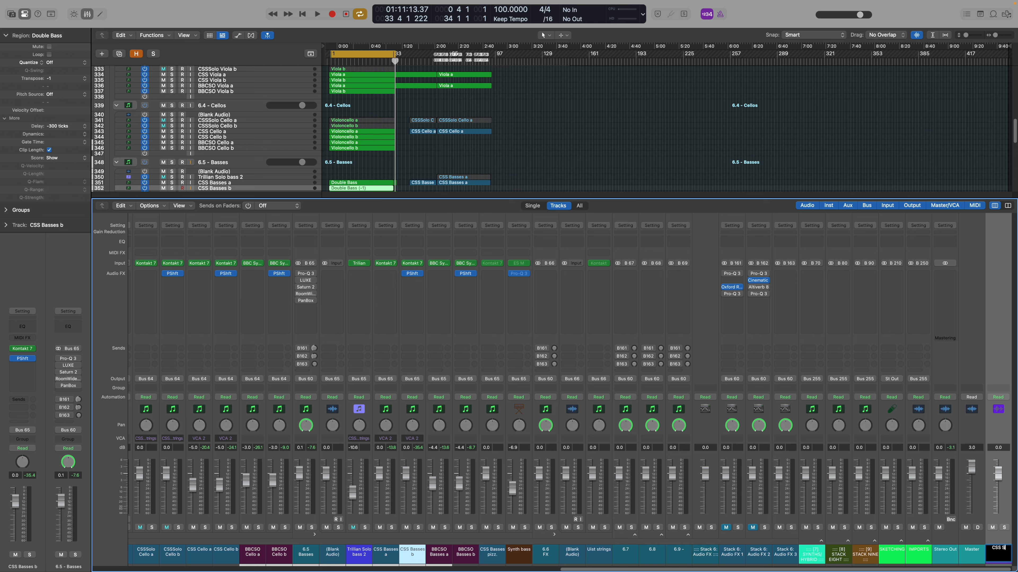
{"action": "key", "text": "Return"}
Solo the CSS Strings VCA, play the passage to hear it alone, then unsolo it and stop playback
{"action": "left_click", "coordinate": [1004, 529]}
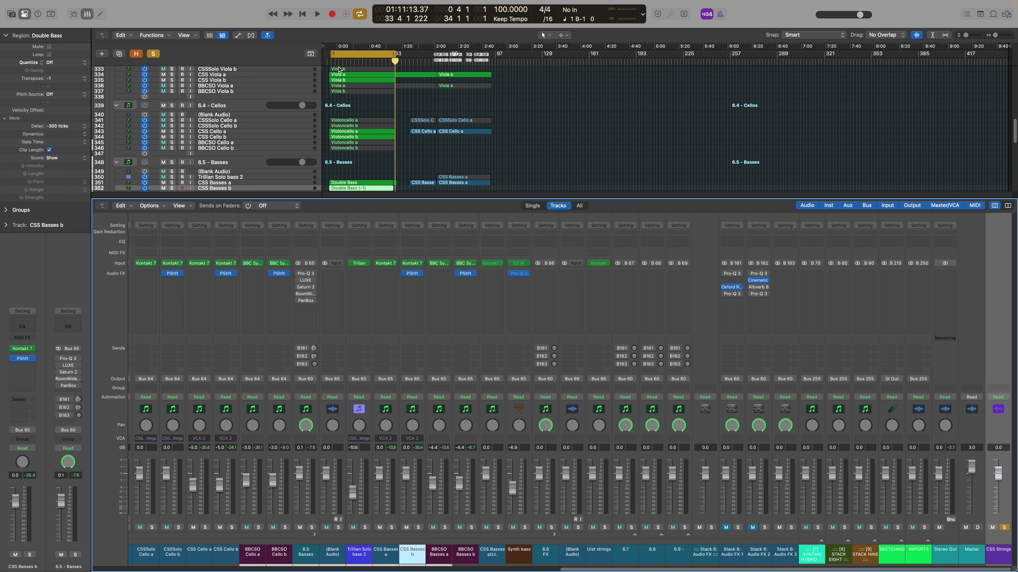
{"action": "key", "text": "space"}
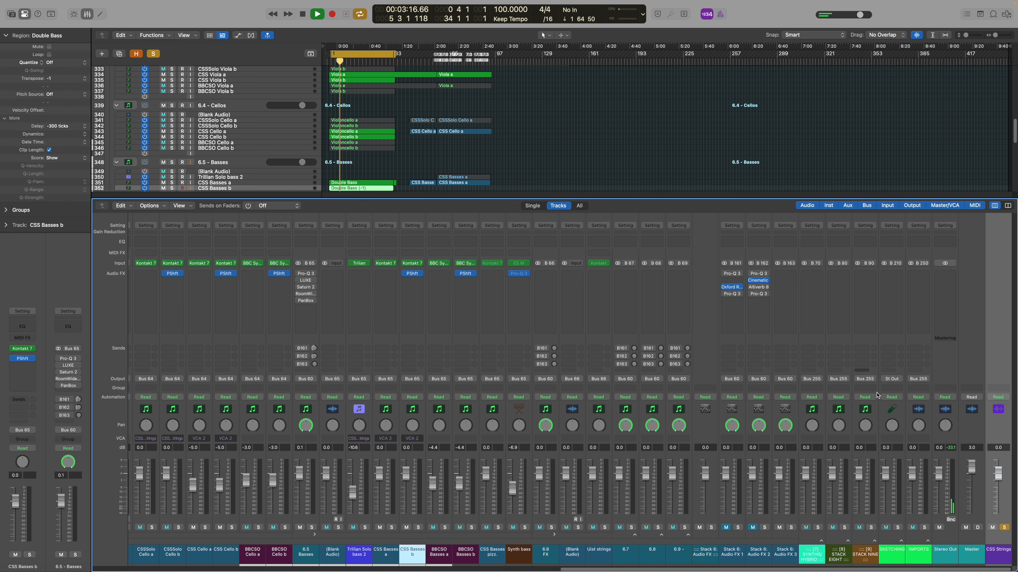
{"action": "left_click", "coordinate": [1004, 528]}
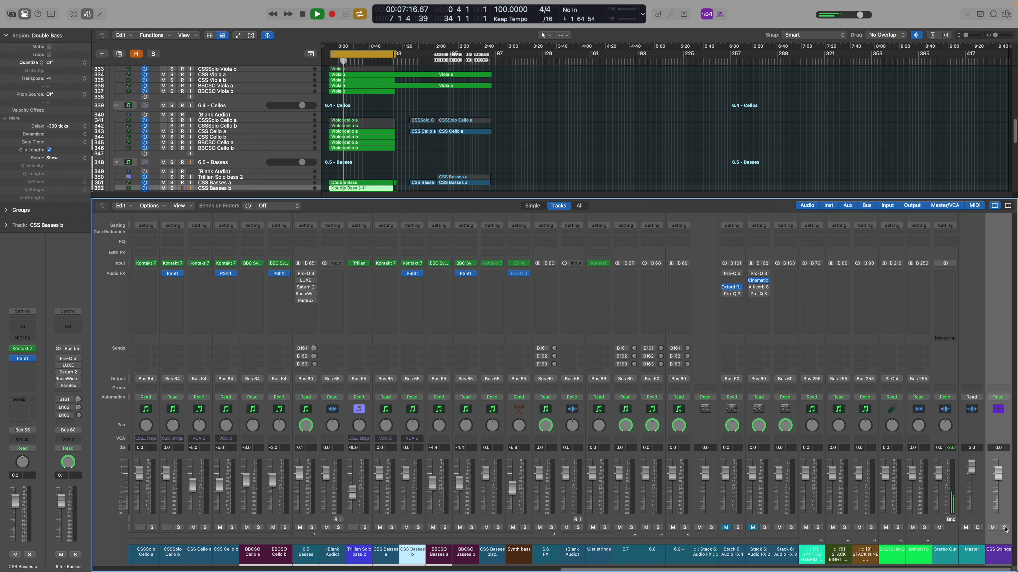
{"action": "key", "text": "space"}
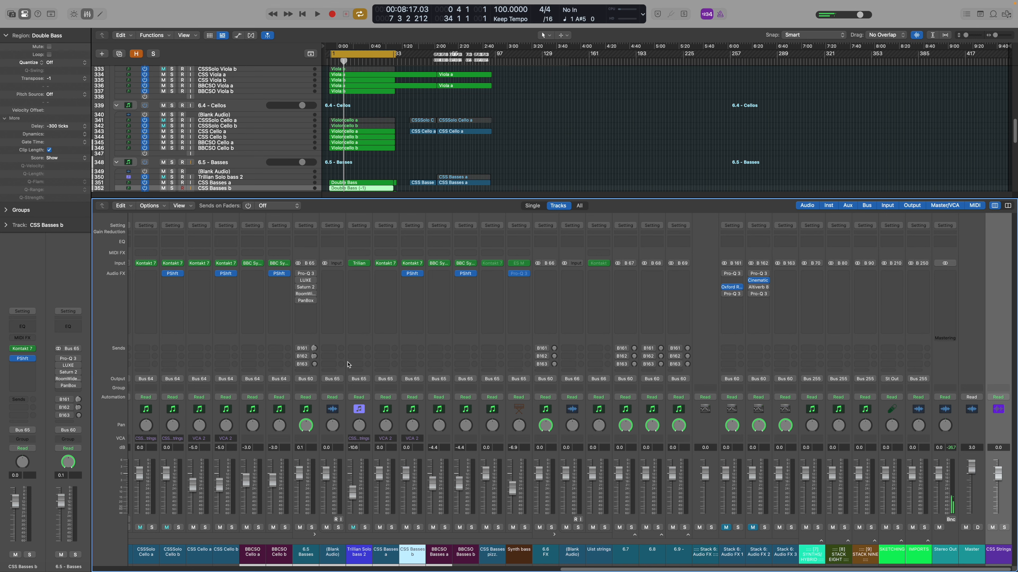
Select the BBCSO Violin I, Violin II and Viola a and b channels together in the mixer
{"action": "scroll", "coordinate": [393, 346], "scroll_direction": "left", "scroll_amount": 1}
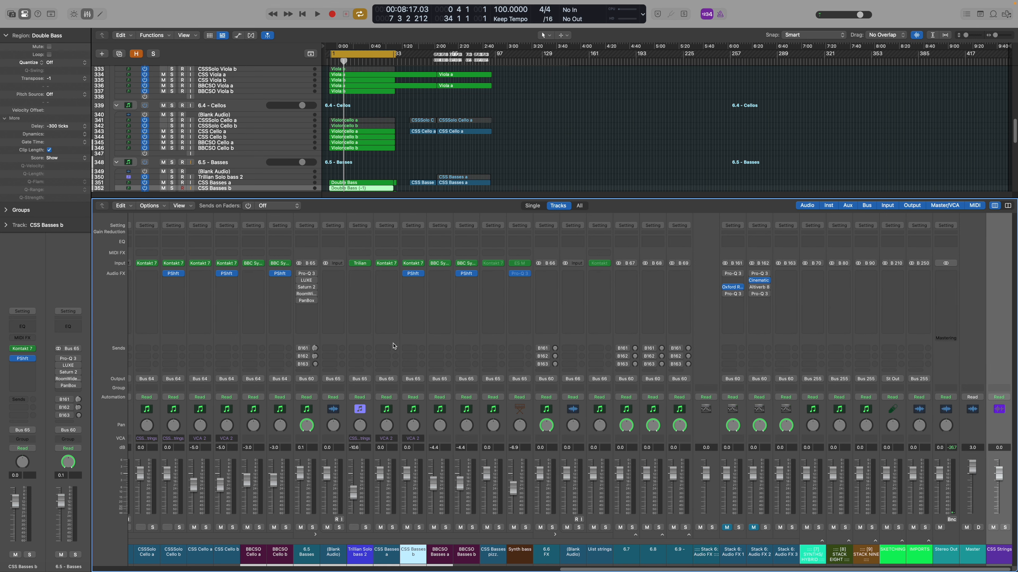
{"action": "scroll", "coordinate": [425, 417], "scroll_direction": "left", "scroll_amount": 15}
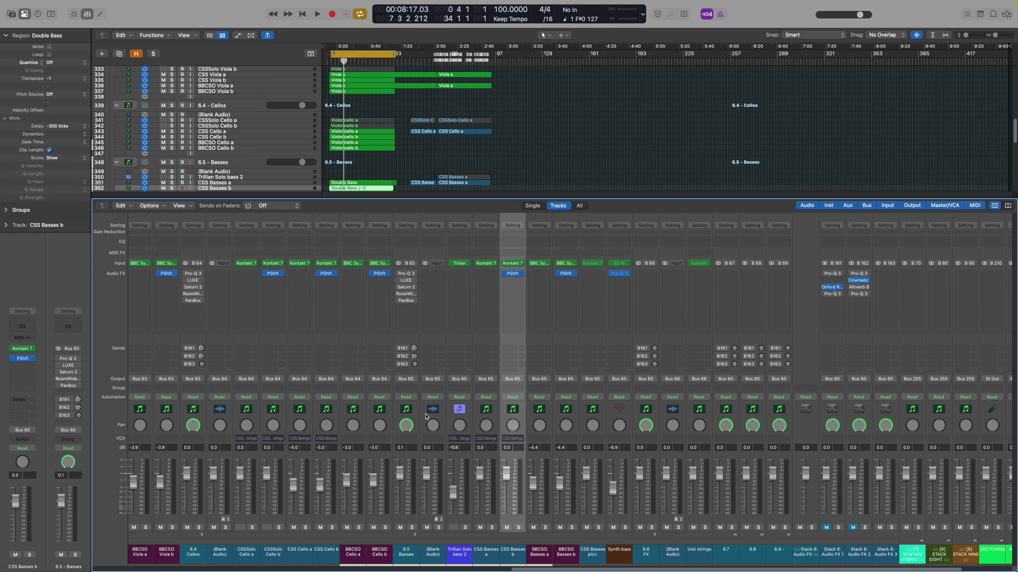
{"action": "scroll", "coordinate": [425, 417], "scroll_direction": "left", "scroll_amount": 4}
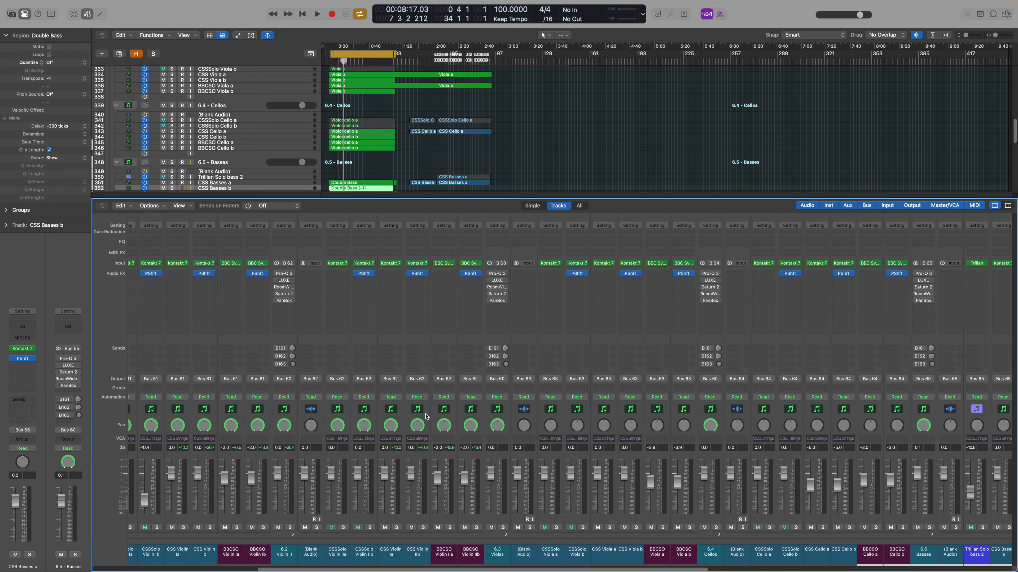
{"action": "left_click", "coordinate": [245, 416]}
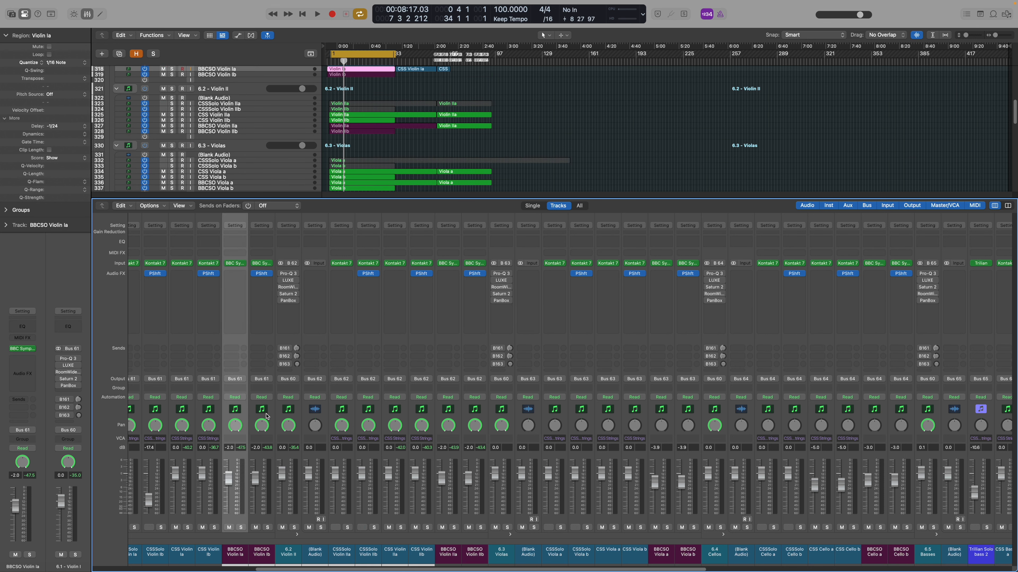
{"action": "left_click", "coordinate": [270, 416], "text": "shift"}
{"action": "left_click", "coordinate": [455, 415], "text": "shift"}
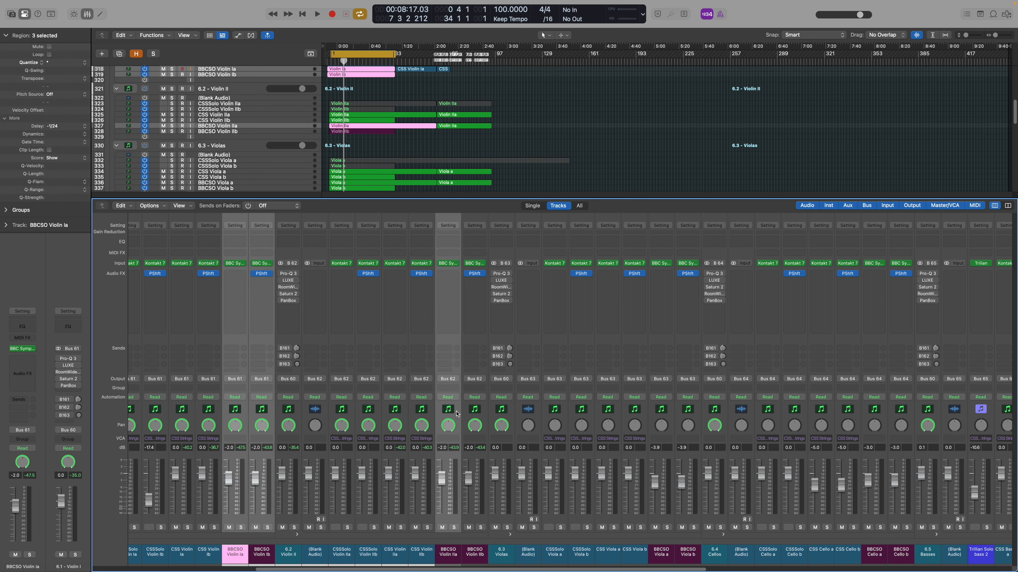
{"action": "left_click", "coordinate": [484, 416], "text": "shift"}
{"action": "left_click", "coordinate": [661, 416], "text": "shift"}
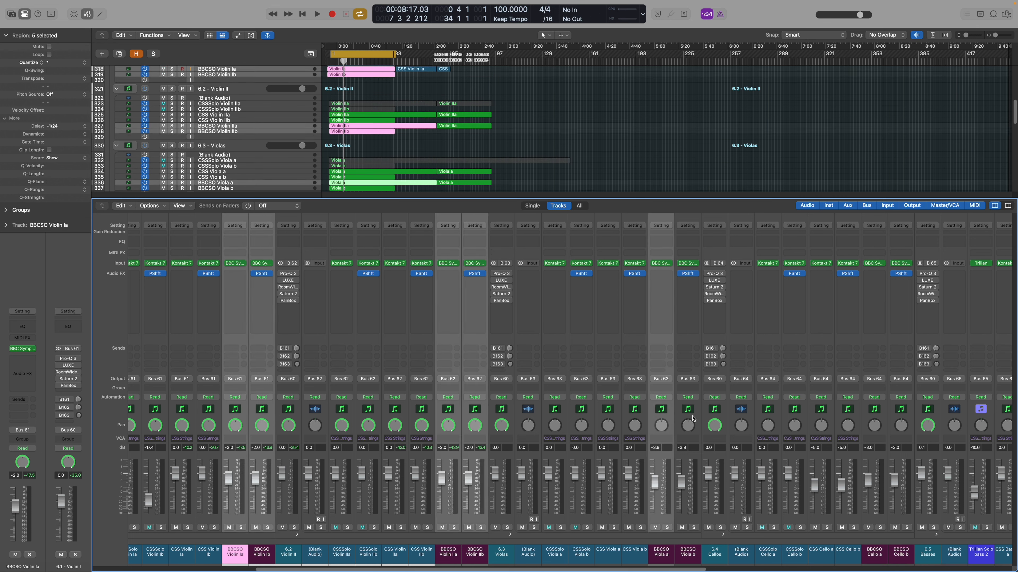
{"action": "left_click", "coordinate": [687, 415], "text": "shift"}
Add the BBCSO Cello and Basses a and b channels to the selection, and create a new VCA for the selected channels
{"action": "left_click", "coordinate": [880, 420], "text": "shift"}
{"action": "left_click", "coordinate": [901, 420], "text": "shift"}
{"action": "scroll", "coordinate": [901, 420], "scroll_direction": "right", "scroll_amount": 5}
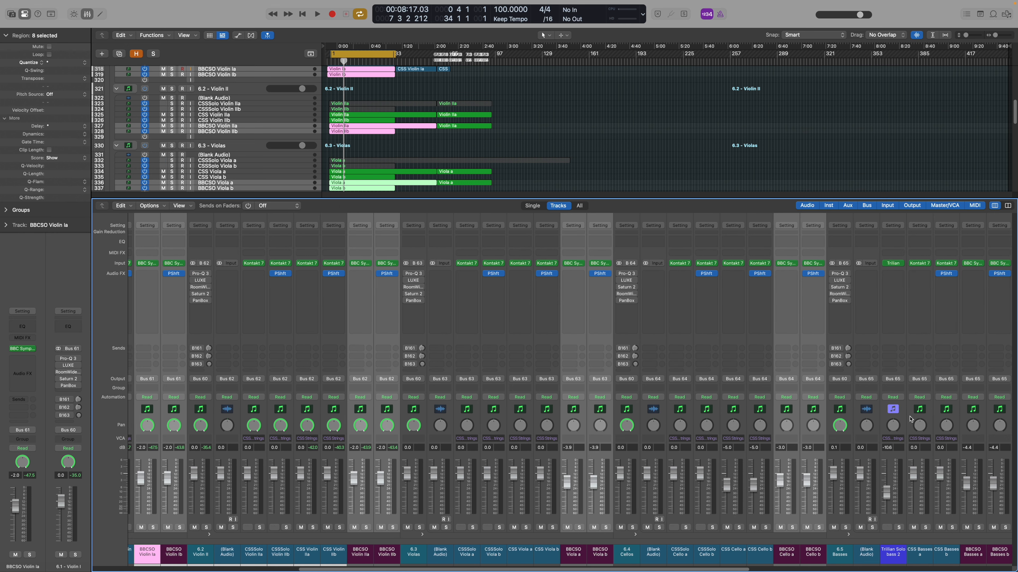
{"action": "left_click", "coordinate": [887, 419], "text": "shift"}
{"action": "left_click", "coordinate": [914, 417], "text": "shift"}
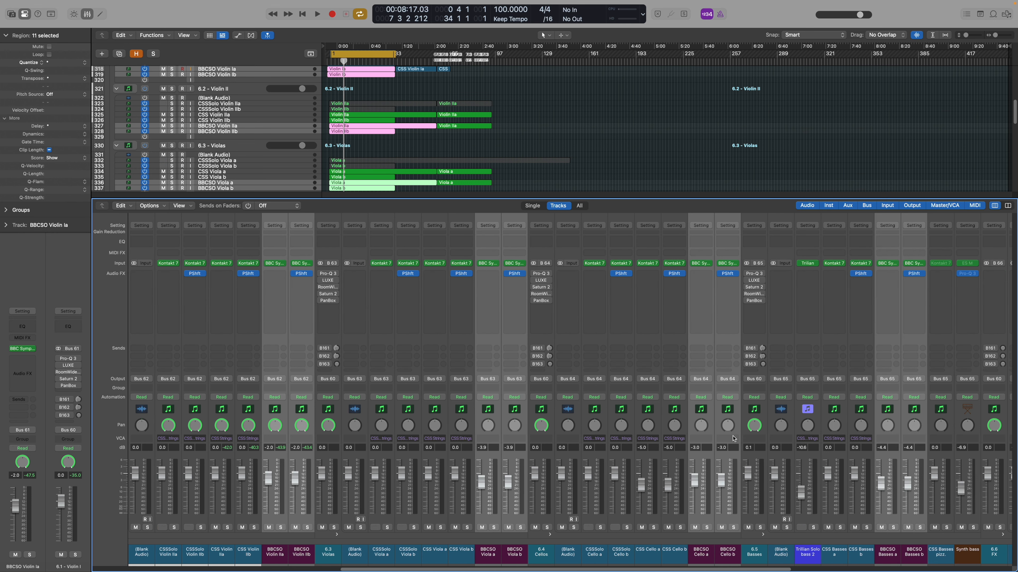
{"action": "left_click", "coordinate": [693, 440]}
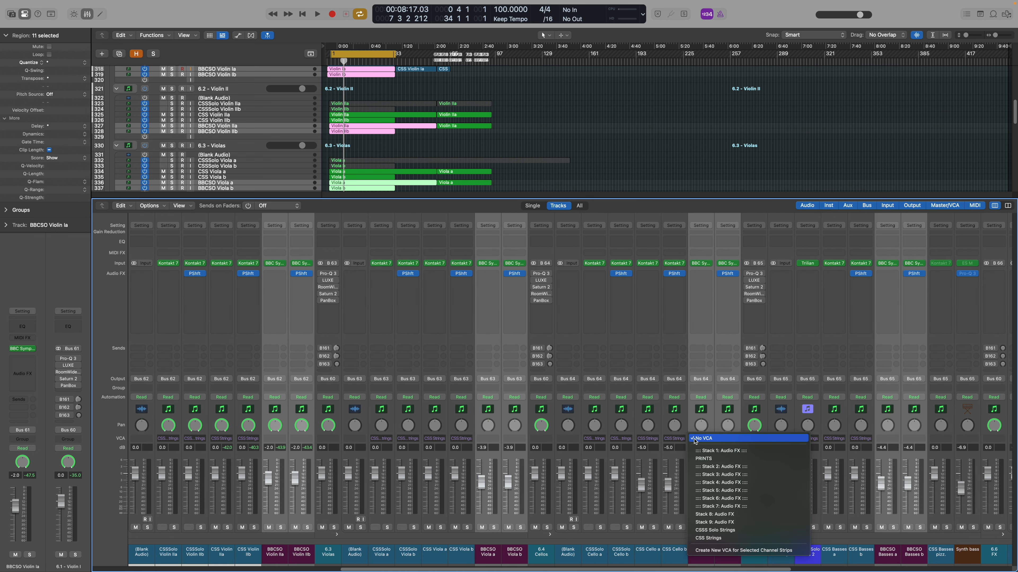
{"action": "left_click", "coordinate": [734, 550]}
Name the new VCA "BBC SO Strings", and audition it soloed during playback before unsoloing it
{"action": "scroll", "coordinate": [782, 521], "scroll_direction": "right", "scroll_amount": 5}
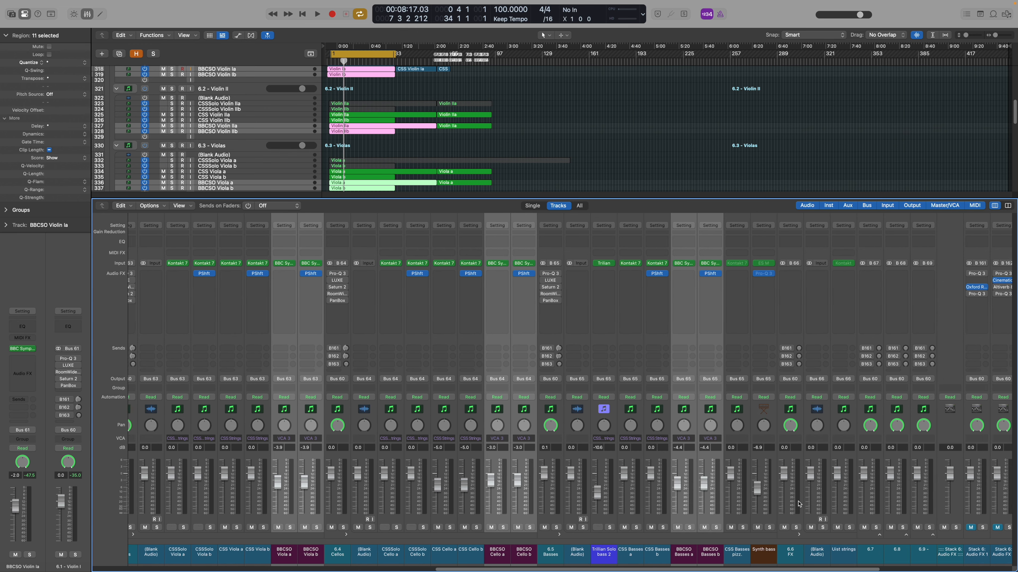
{"action": "left_click_drag", "start_coordinate": [827, 570], "coordinate": [982, 569]}
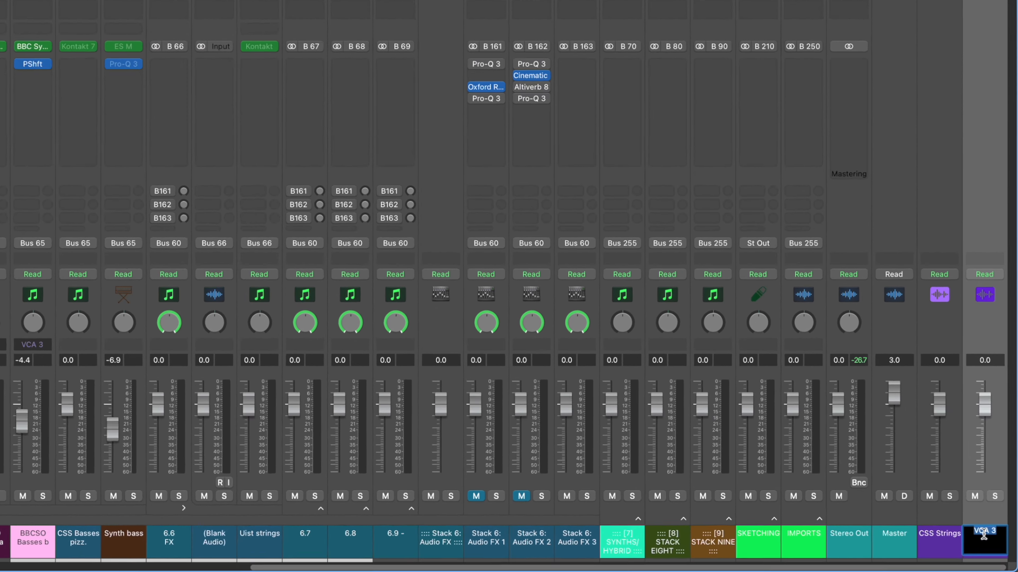
{"action": "double_click", "coordinate": [997, 551]}
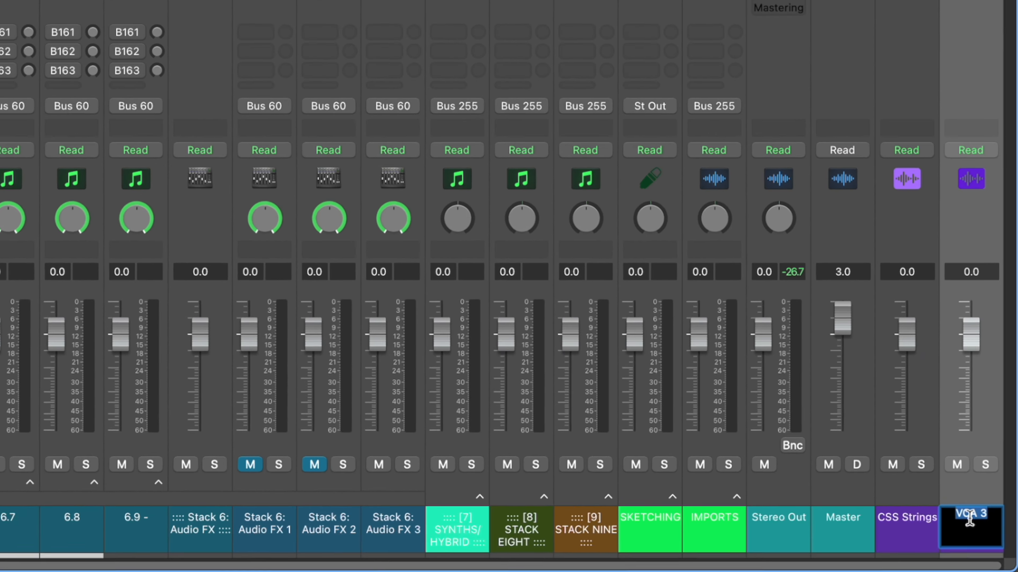
{"action": "type", "text": "BBC"}
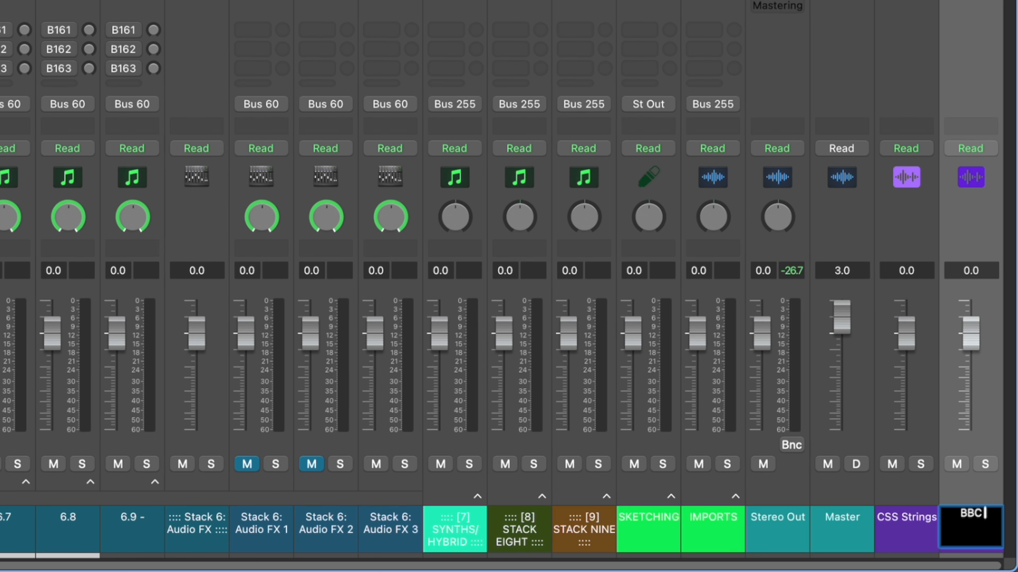
{"action": "type", "text": " SO Strings"}
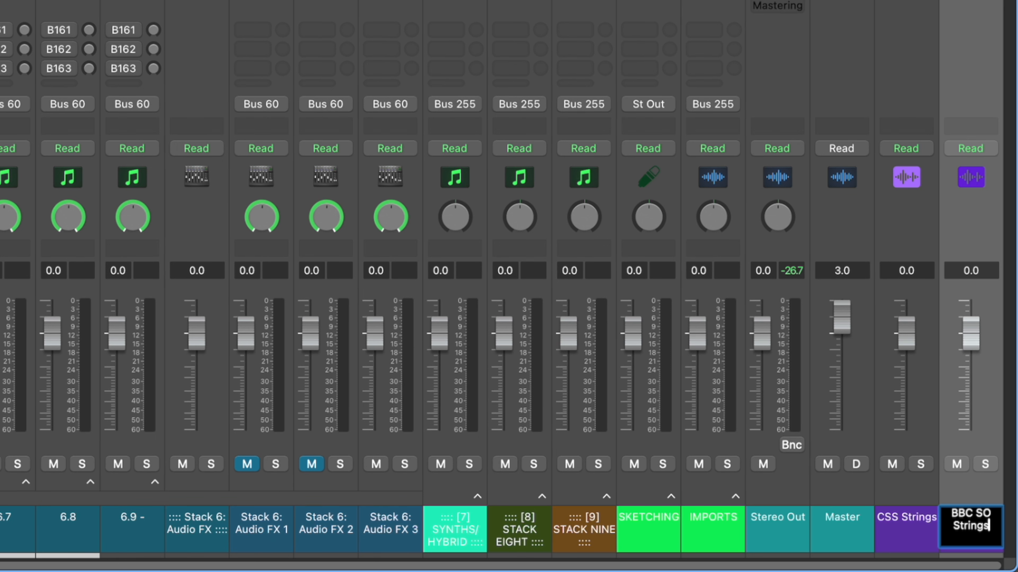
{"action": "key", "text": "Return"}
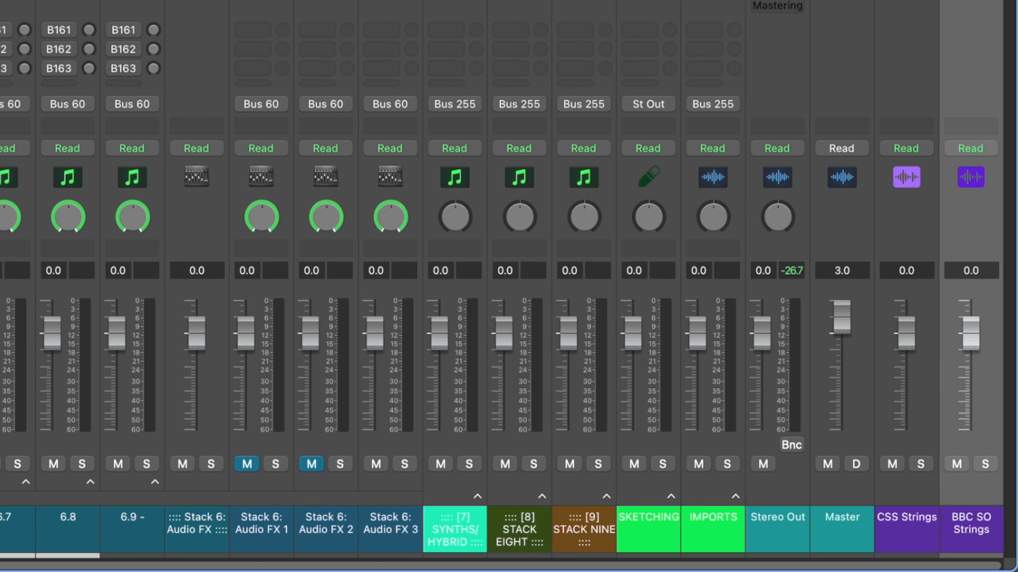
{"action": "left_click", "coordinate": [984, 469]}
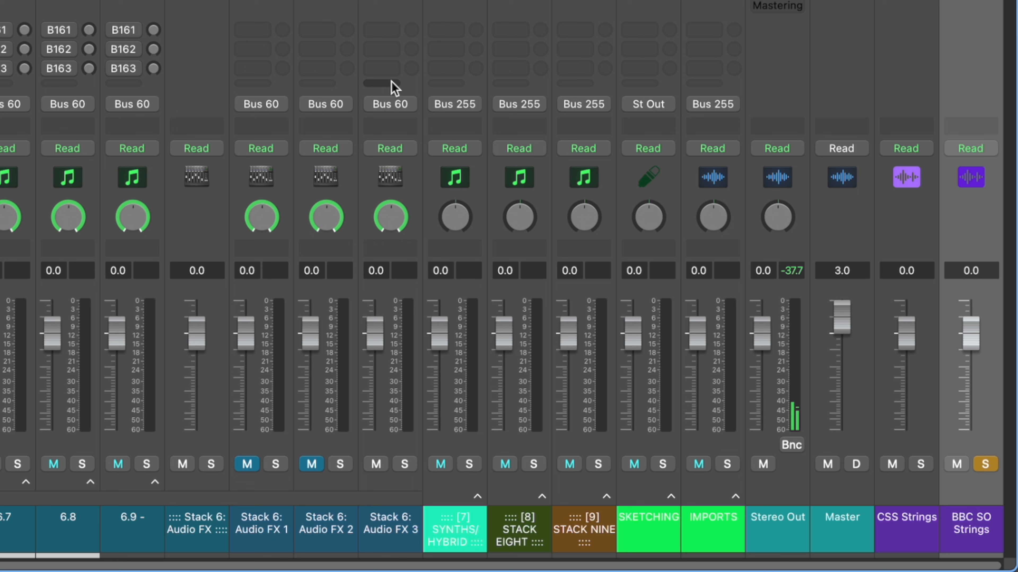
{"action": "left_click", "coordinate": [985, 464]}
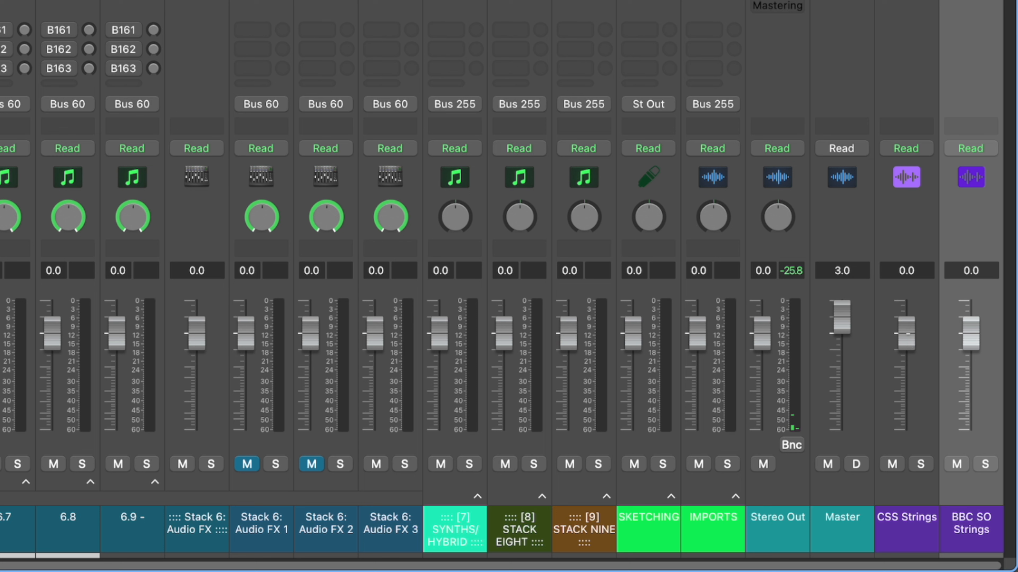
Vary the CSS Strings VCA level between about -11 and 6 dB to compare the blend, ending at -3.0 dB
{"action": "left_click_drag", "start_coordinate": [906, 337], "coordinate": [907, 374]}
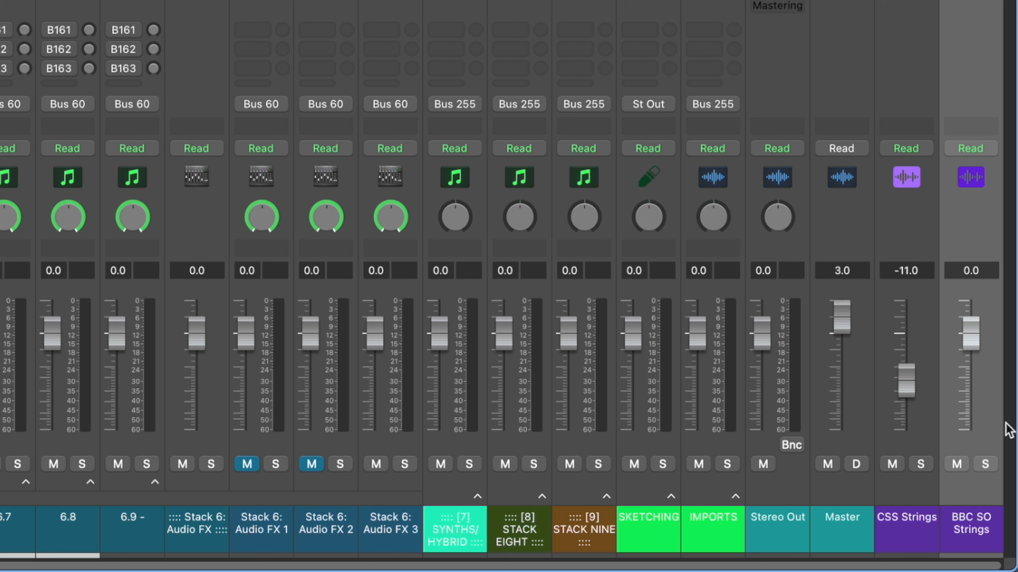
{"action": "left_click_drag", "start_coordinate": [908, 385], "coordinate": [907, 389]}
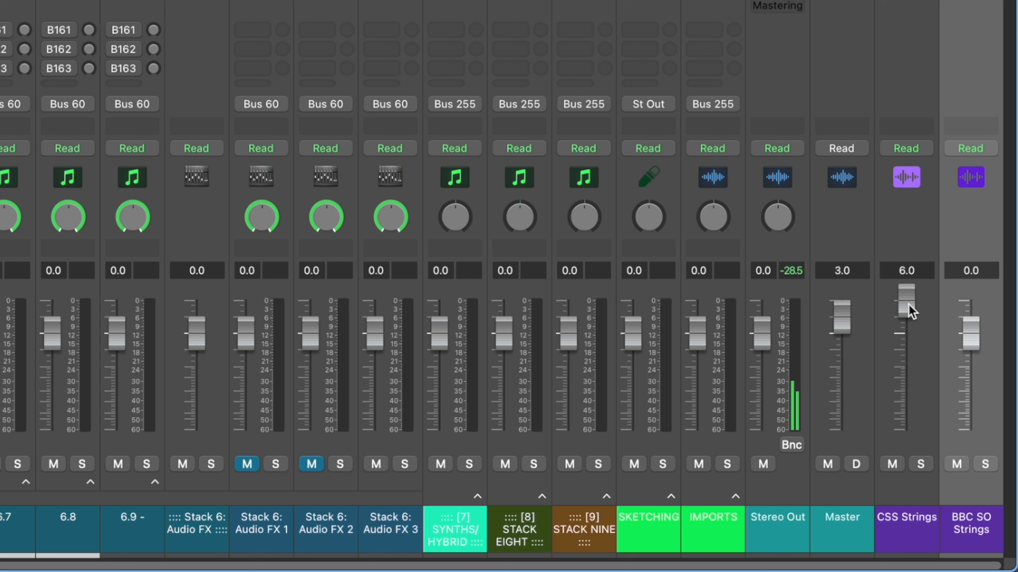
{"action": "left_click_drag", "start_coordinate": [908, 312], "coordinate": [907, 334]}
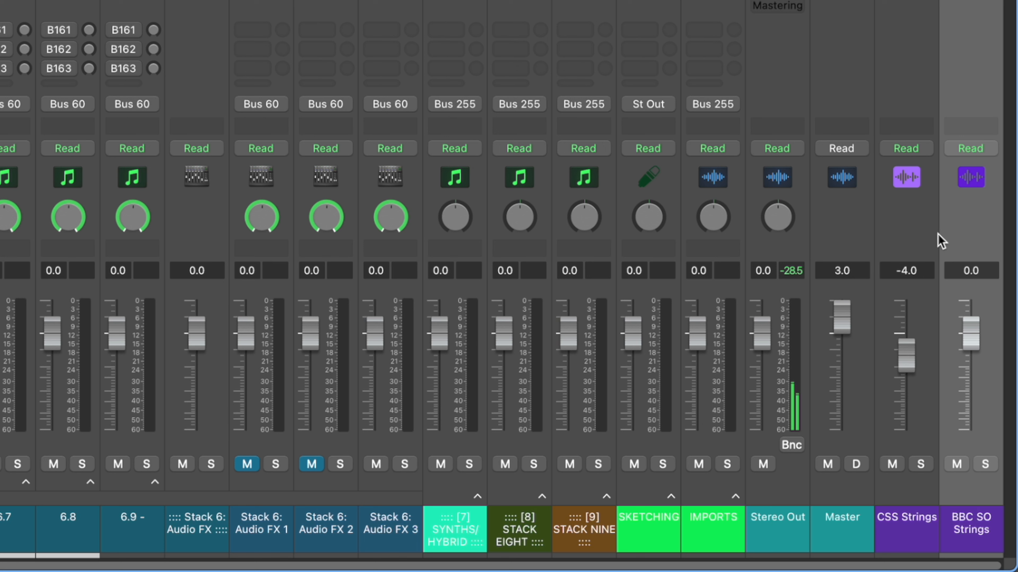
{"action": "left_click_drag", "start_coordinate": [902, 349], "coordinate": [903, 338]}
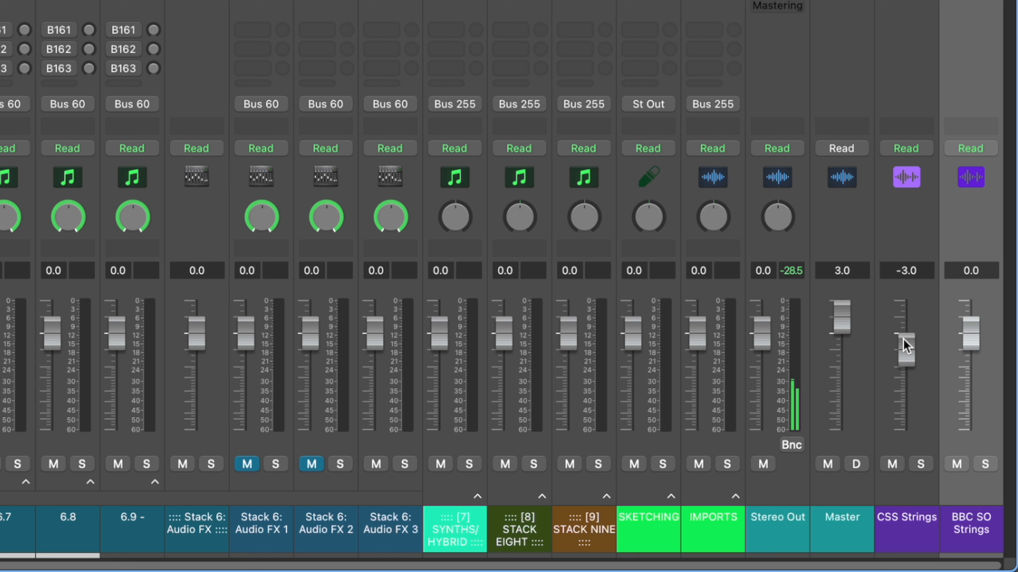